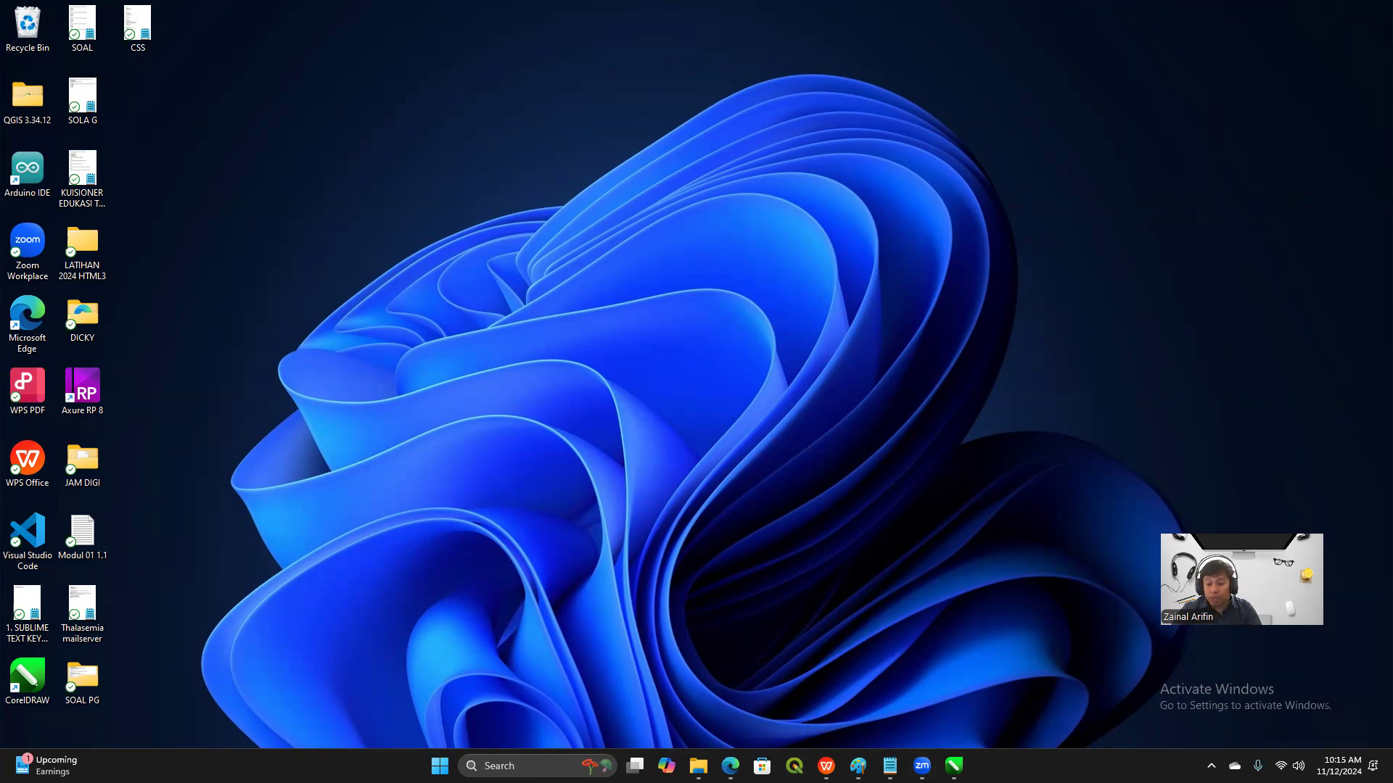
Switch to Microsoft Edge, search the web for laragon and open the Download page on laragon.org
key("alt+Tab")
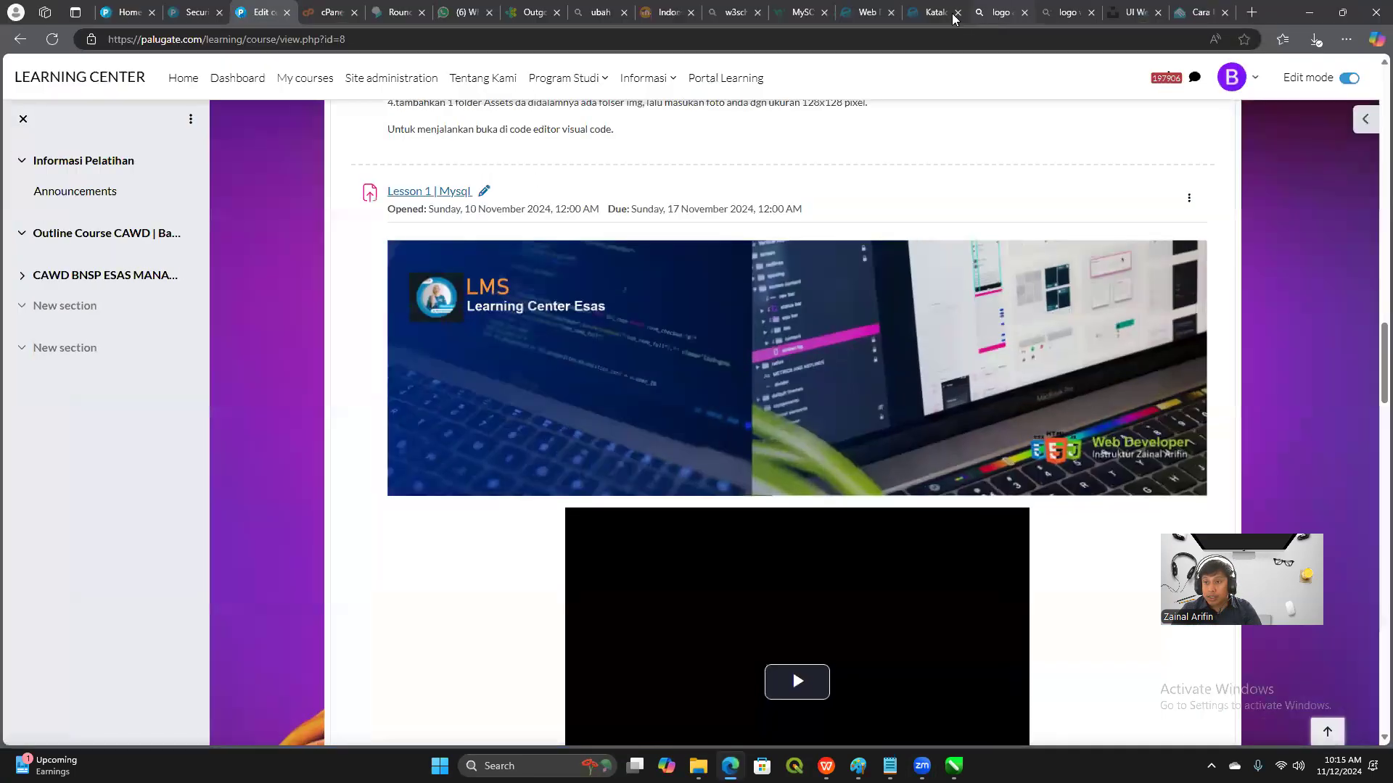
left_click(997, 13)
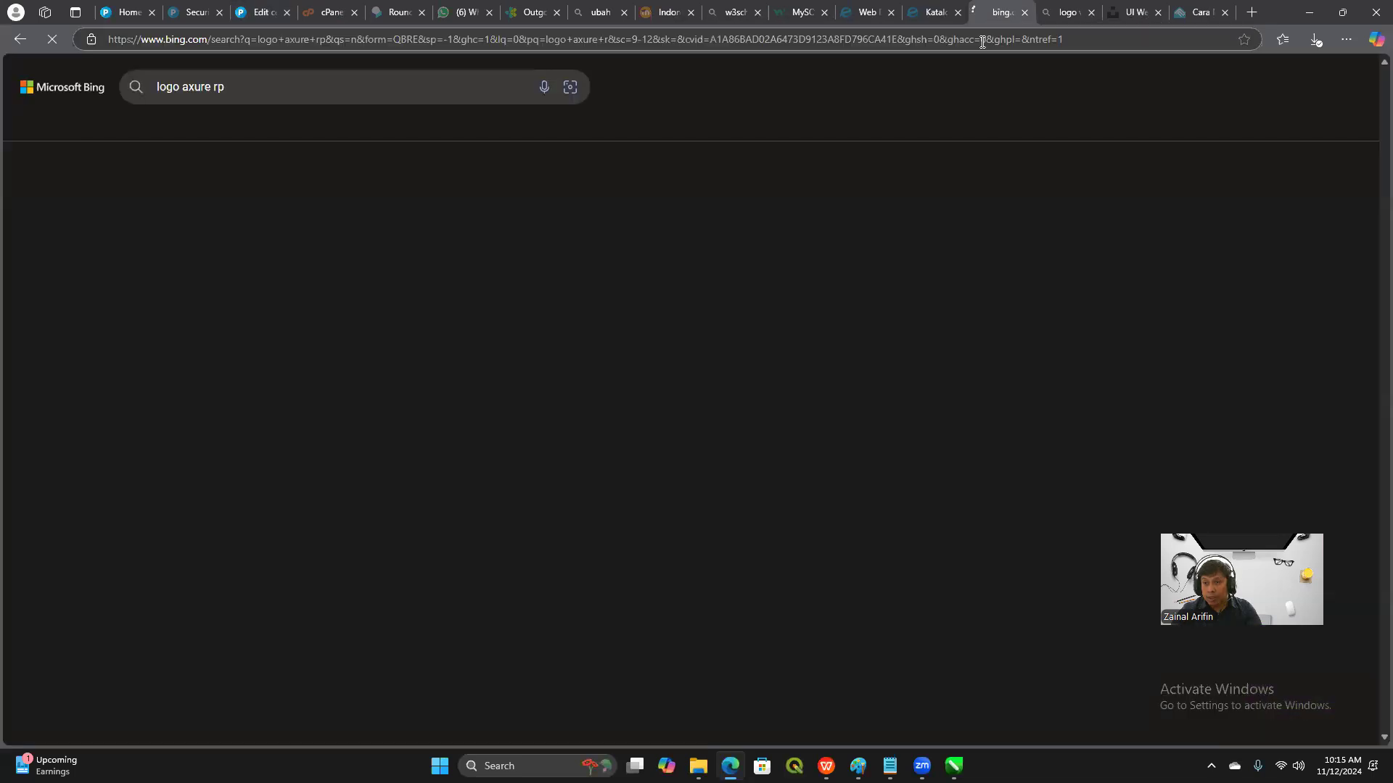
left_click(983, 40)
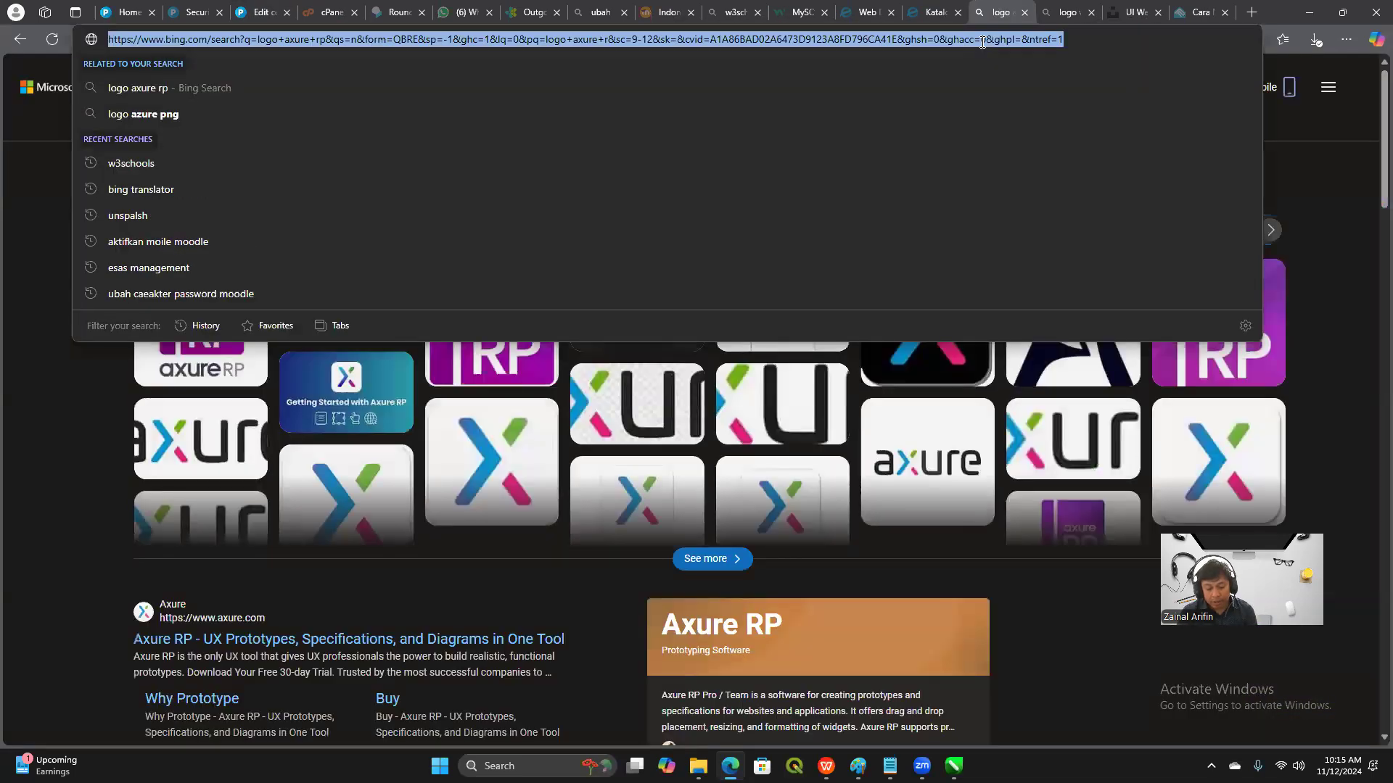
type("laragon")
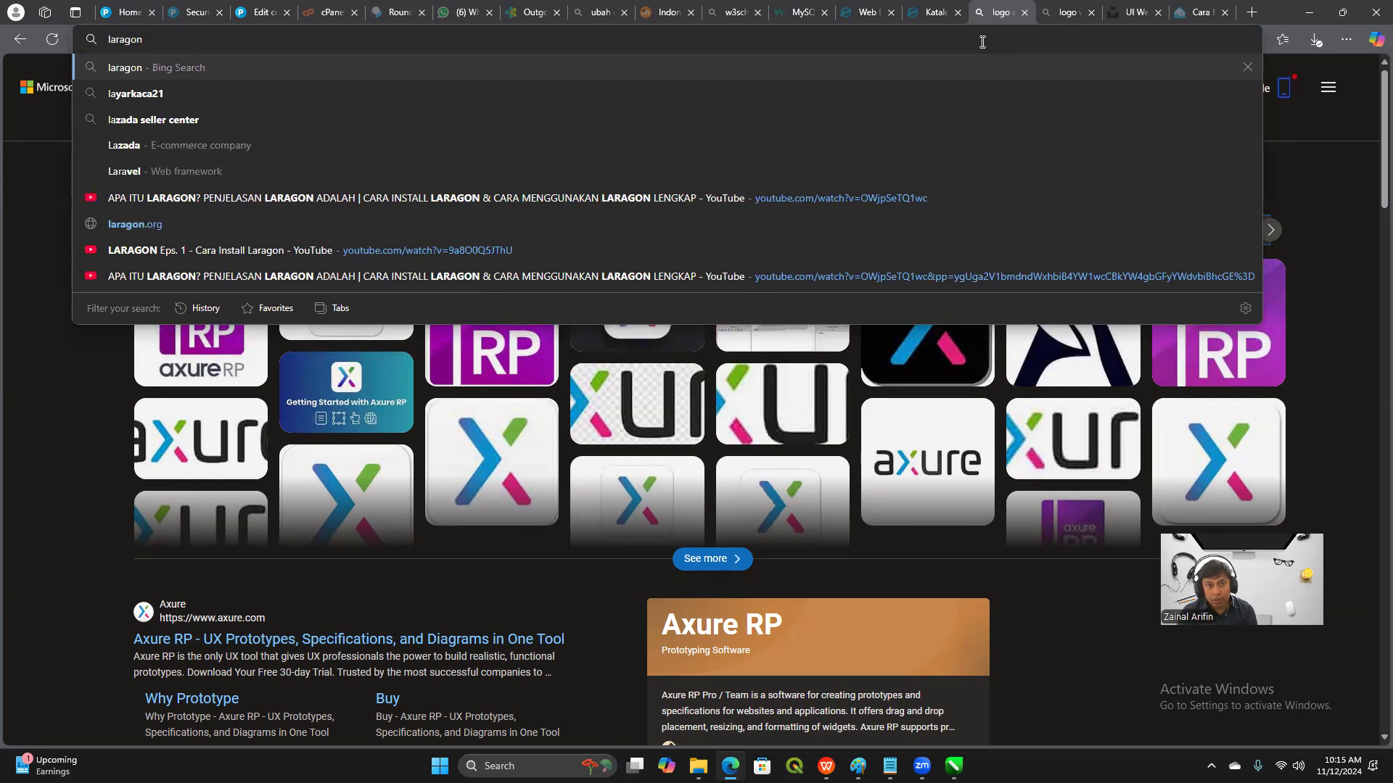
key("Return")
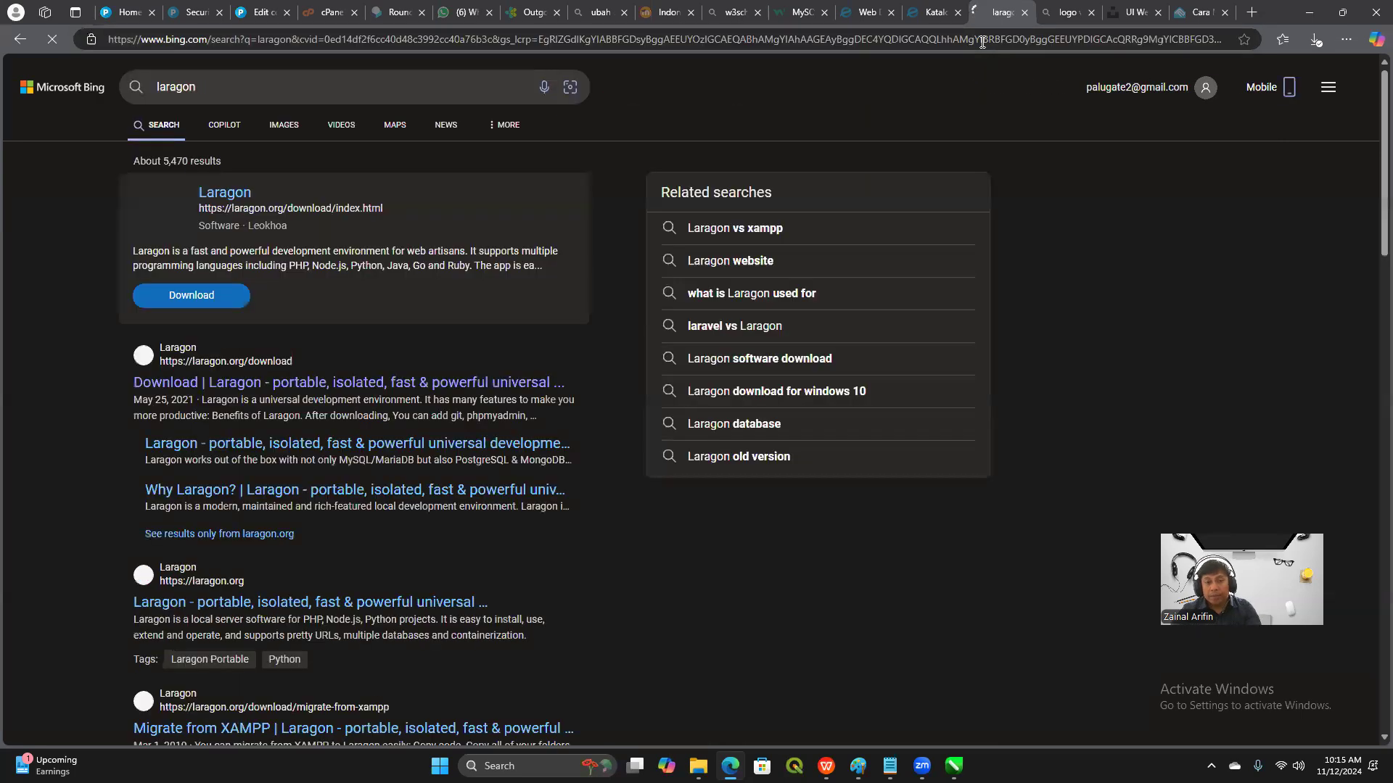
left_click(194, 362)
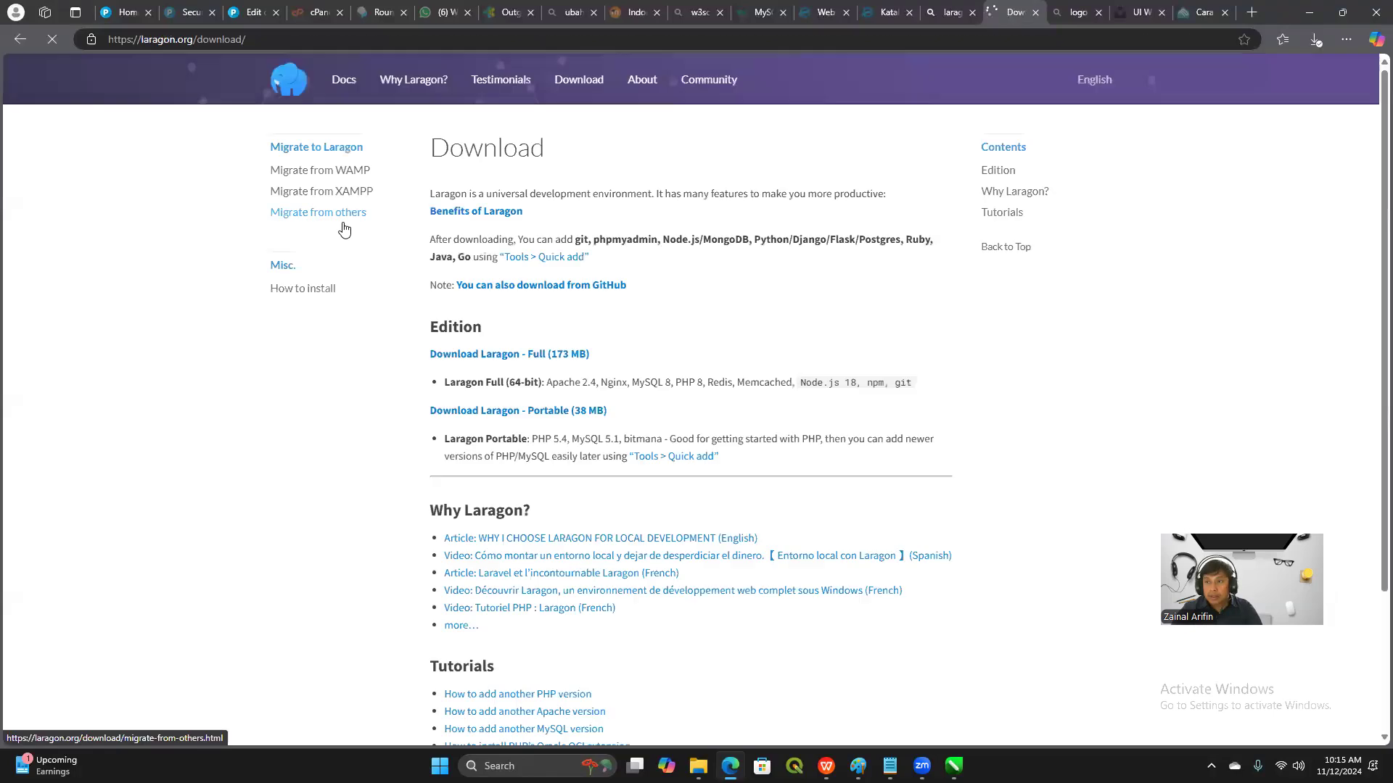
Examine the editions and tutorials on the Laragon download page and highlight the components included in Laragon Full (64-bit)
scroll(233, 439, "down", 3)
scroll(233, 444, "up", 3)
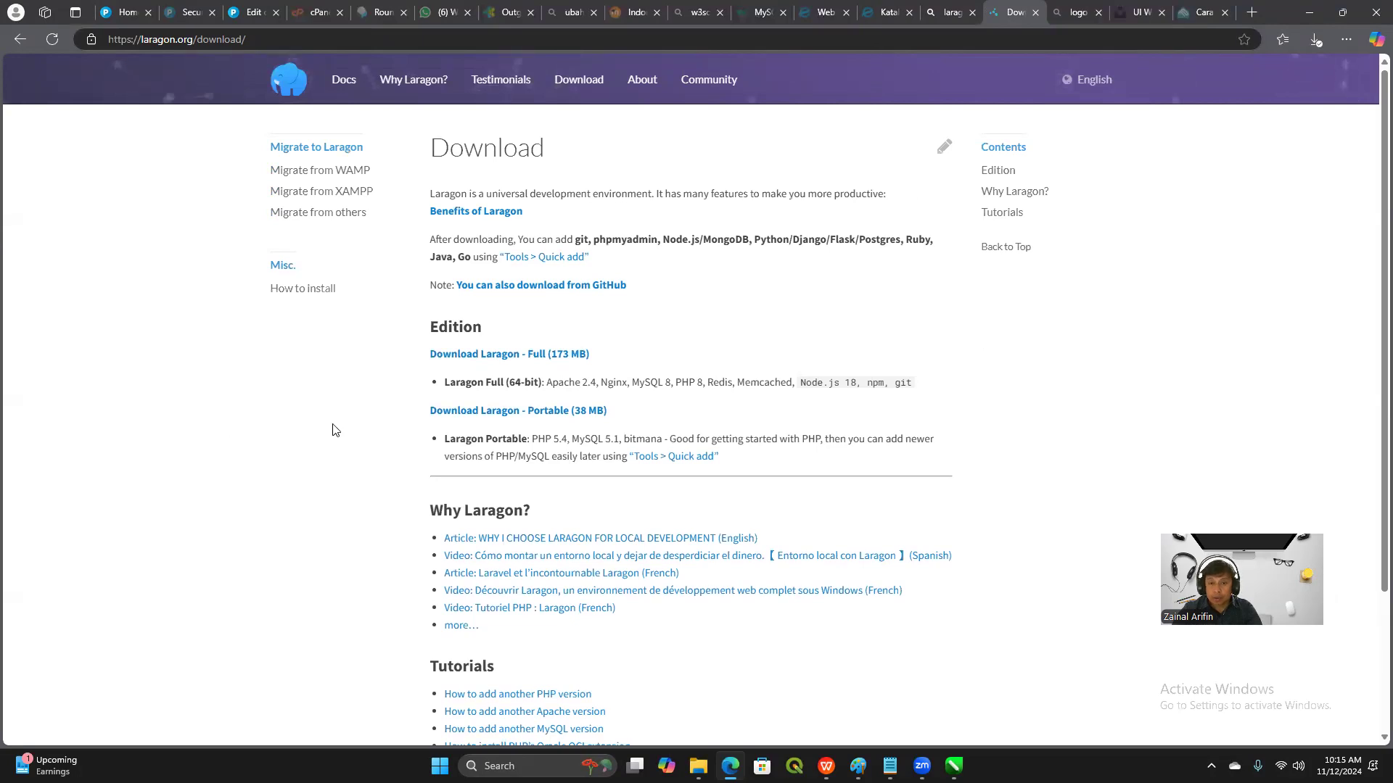
scroll(1068, 451, "down", 1)
scroll(1068, 451, "down", 3)
scroll(1068, 451, "up", 3)
scroll(1070, 448, "down", 3)
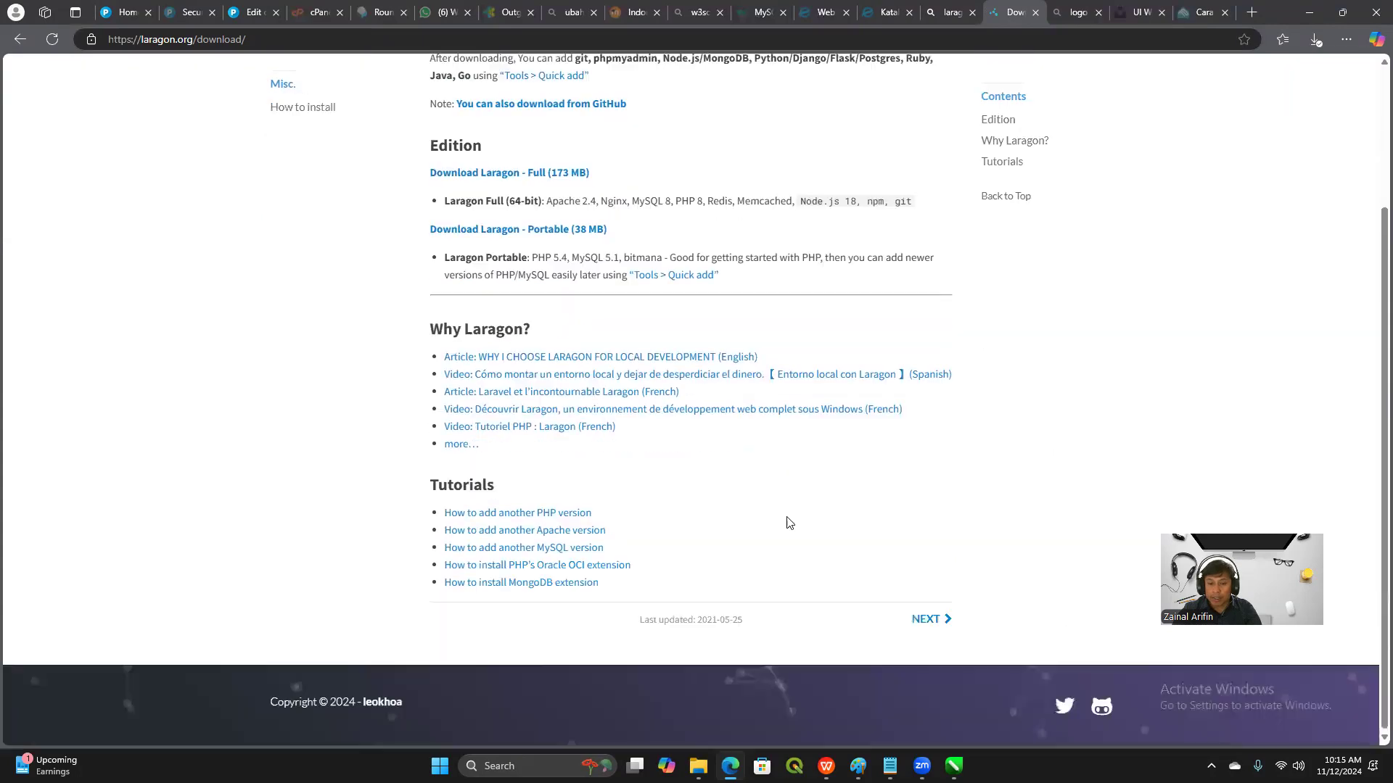
scroll(942, 481, "up", 3)
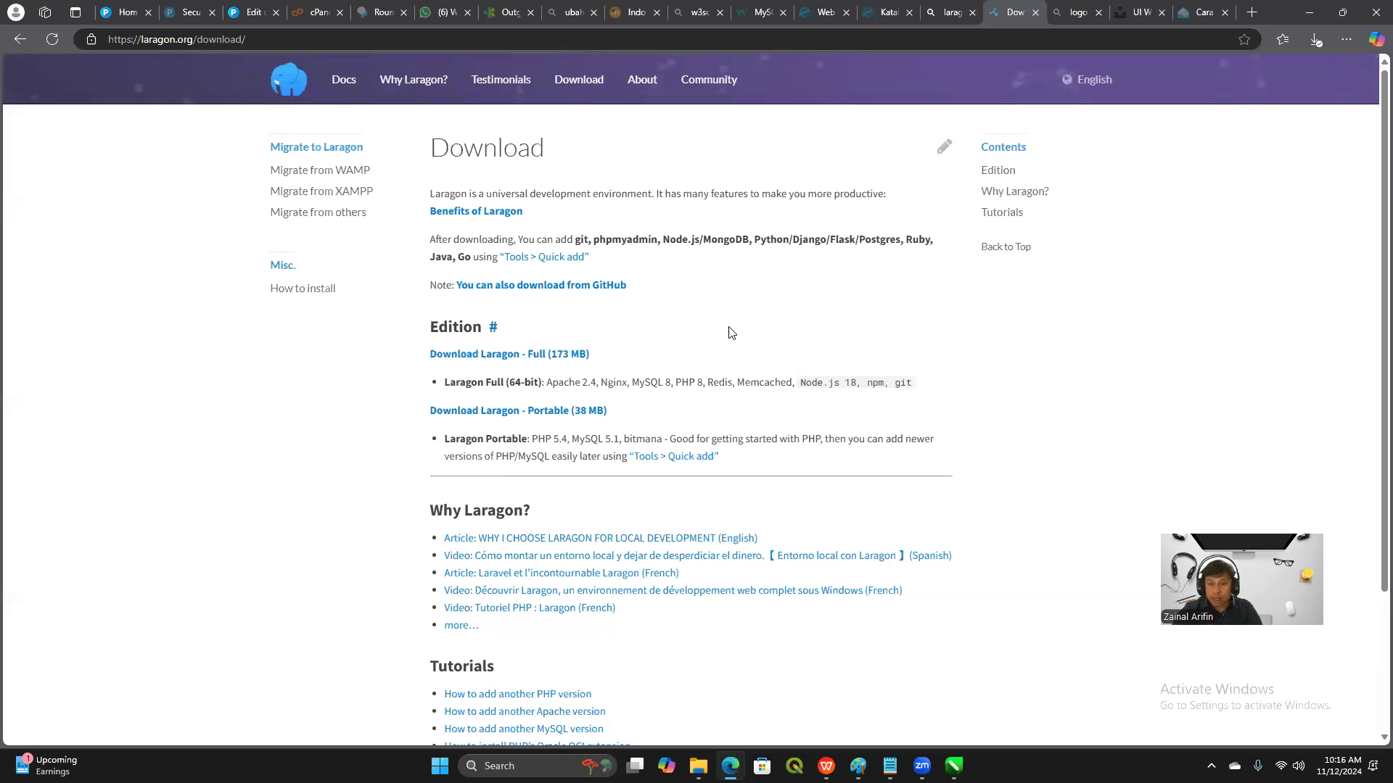
scroll(994, 403, "down", 3)
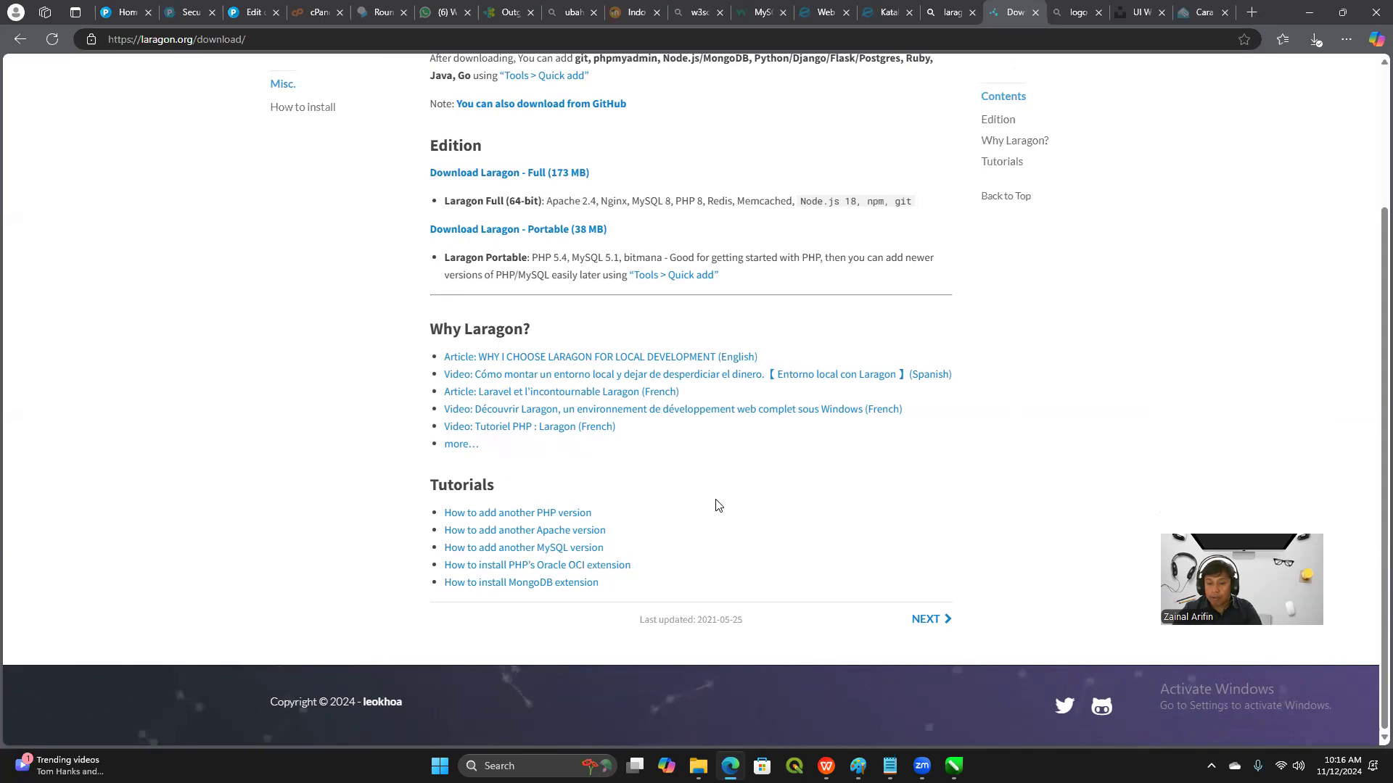
scroll(716, 505, "up", 2)
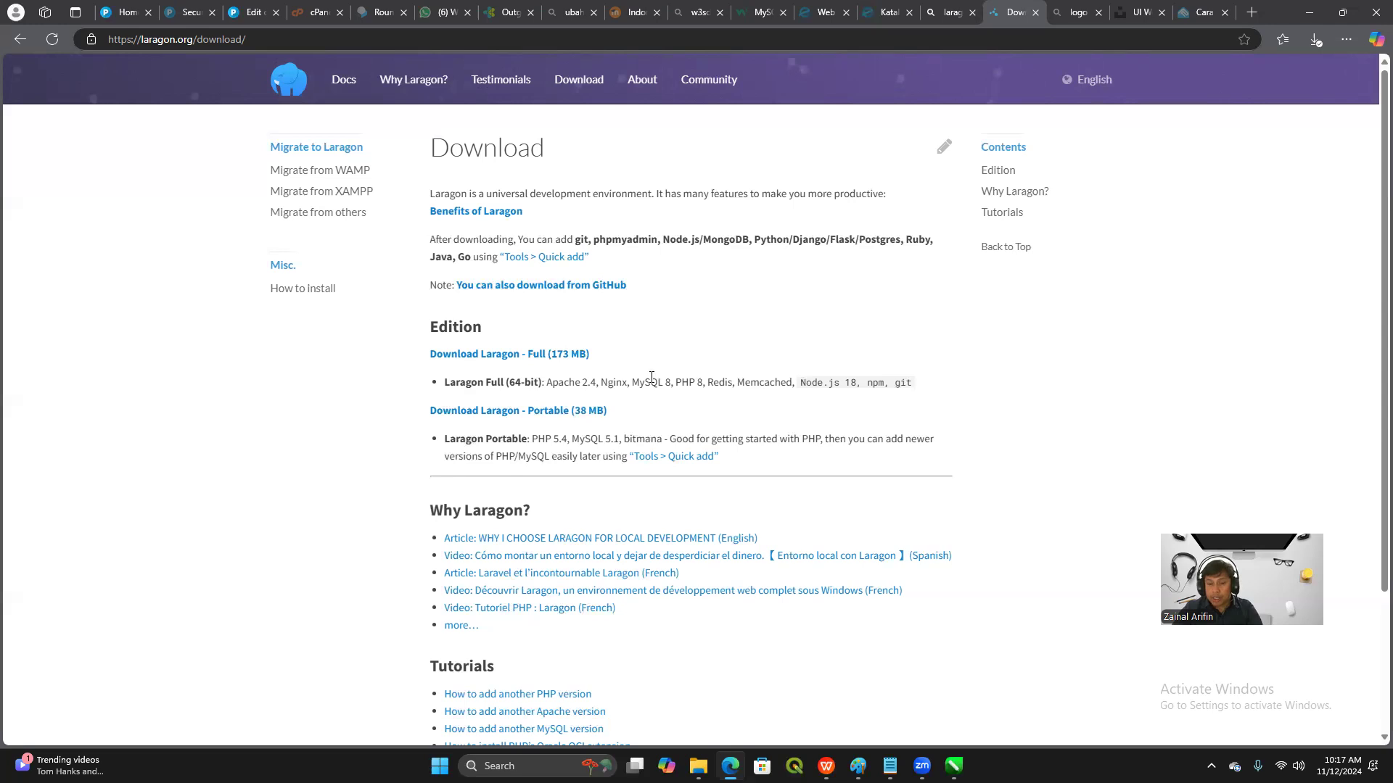
left_click_drag(545, 382, 914, 382)
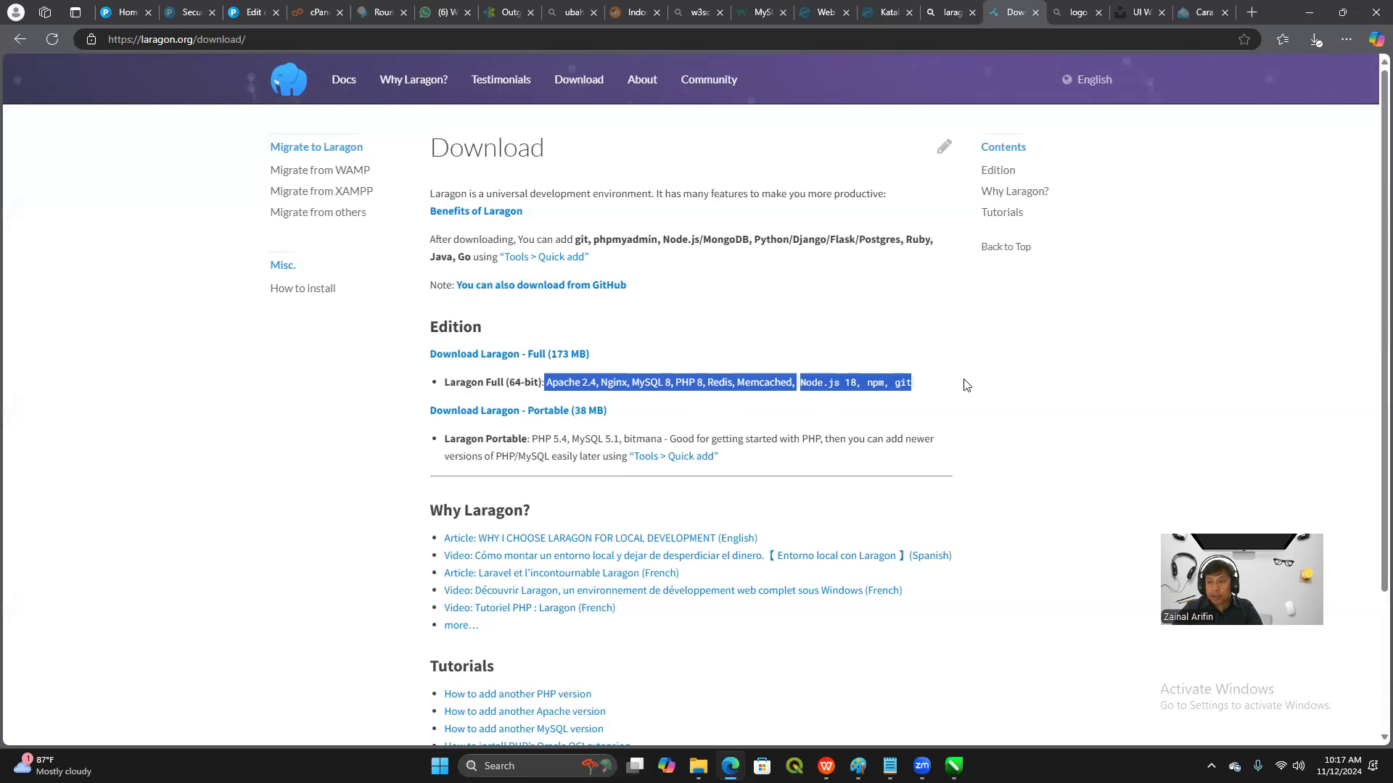
Switch to File Explorer and view the downloaded installers and archives in the Downloads folder
left_click(1313, 11)
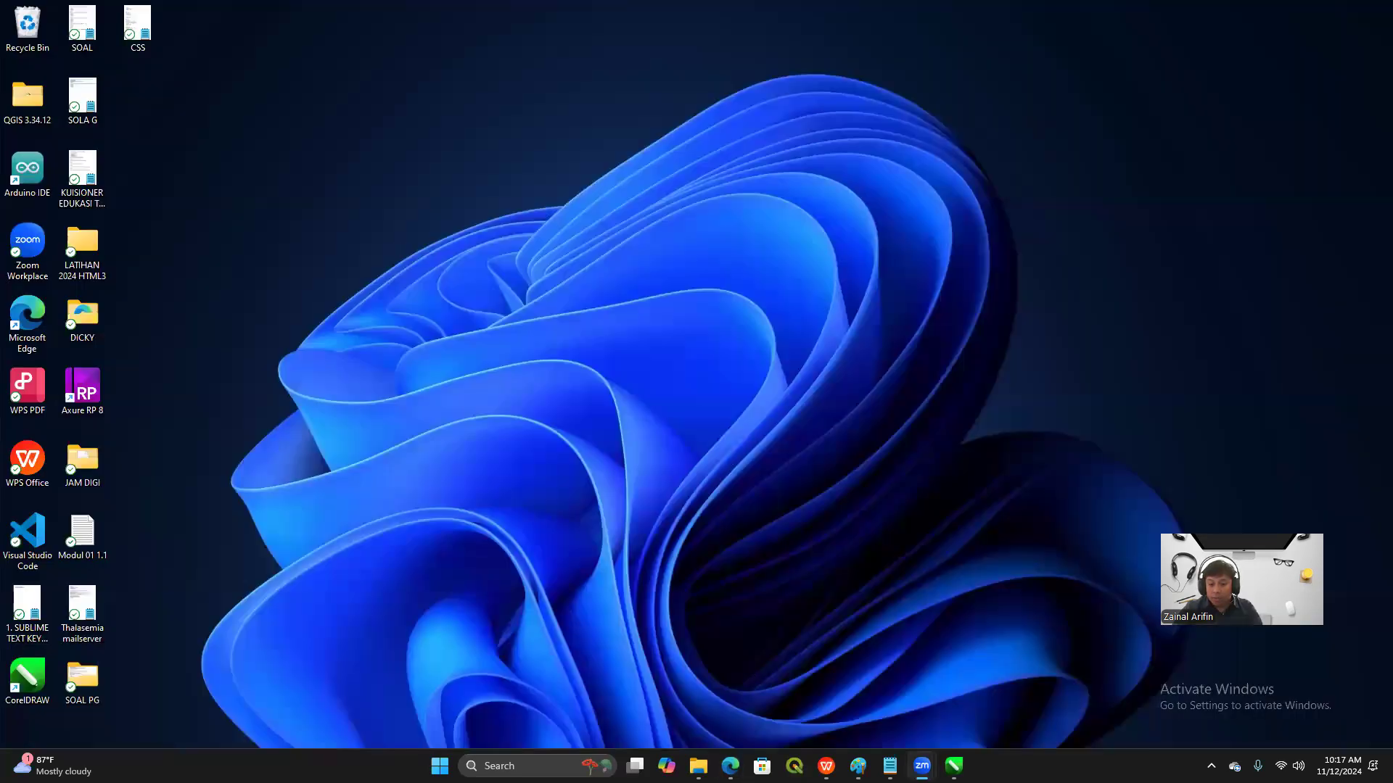
mouse_move(697, 766)
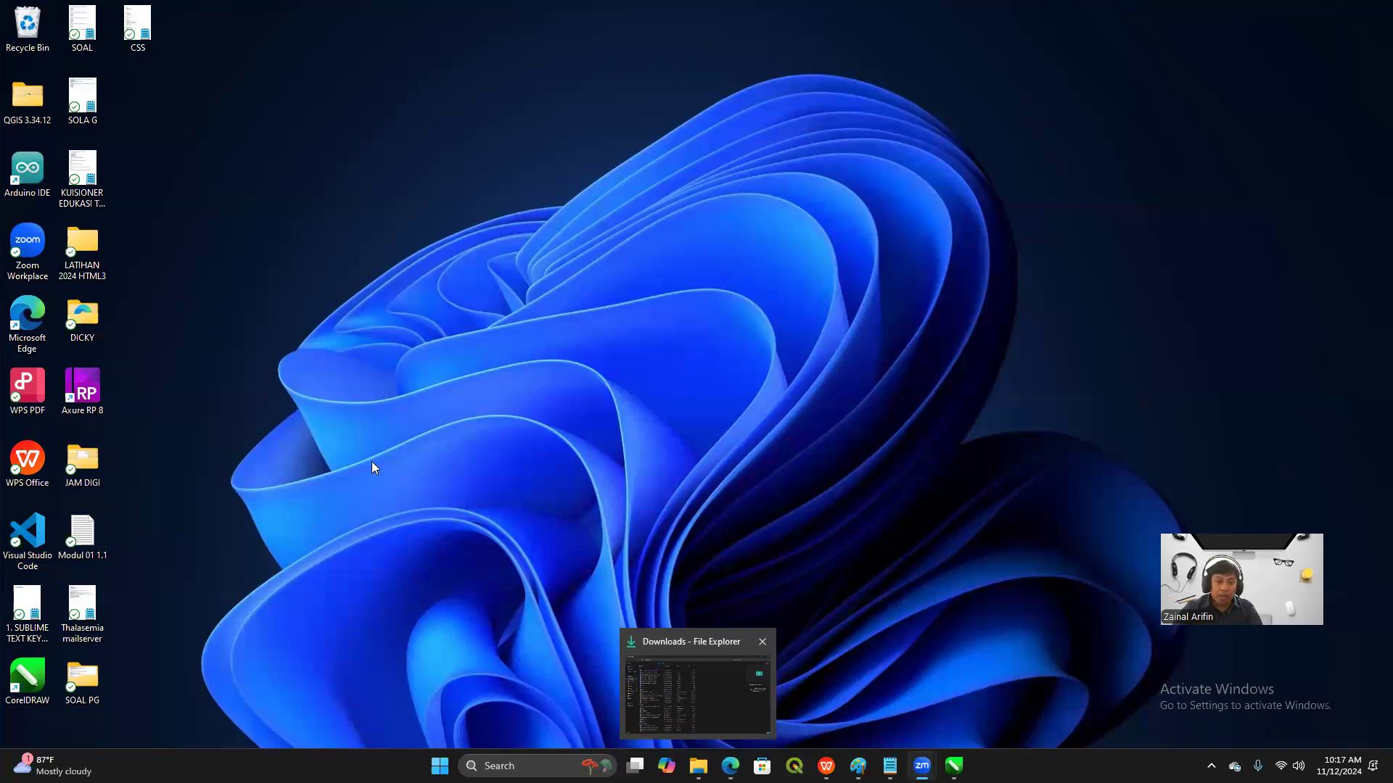
left_click(698, 689)
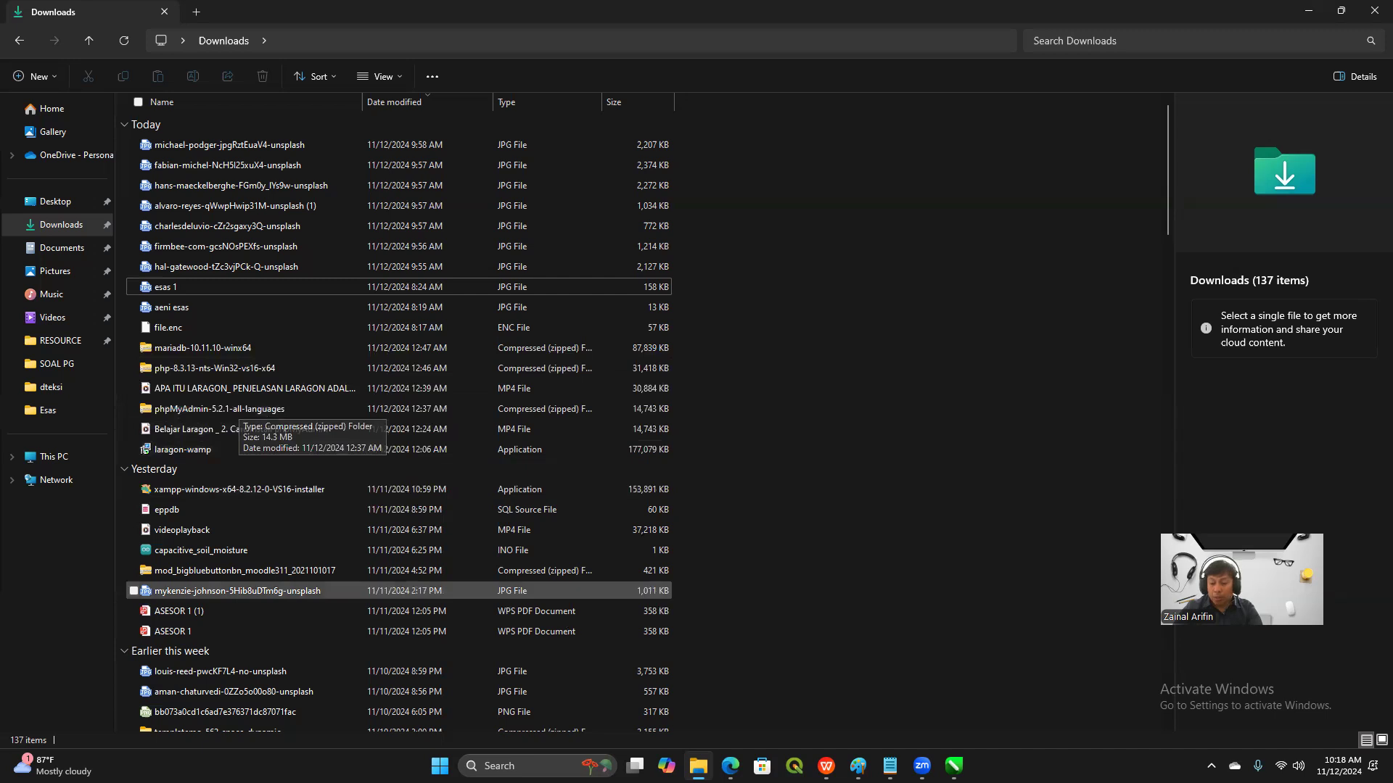
Return to Microsoft Edge, open phpmyadmin.net and look over the phpMyAdmin home page
left_click(731, 766)
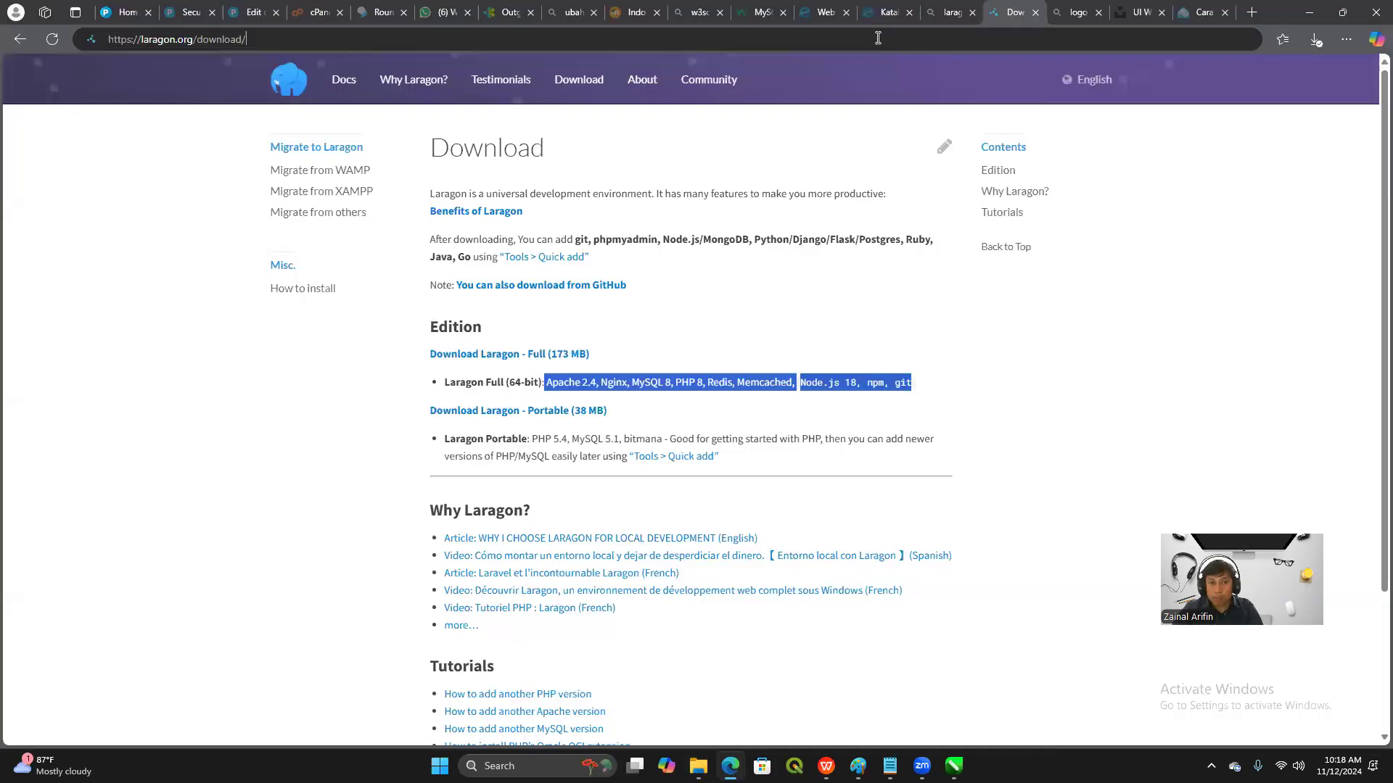
left_click(878, 37)
type("p")
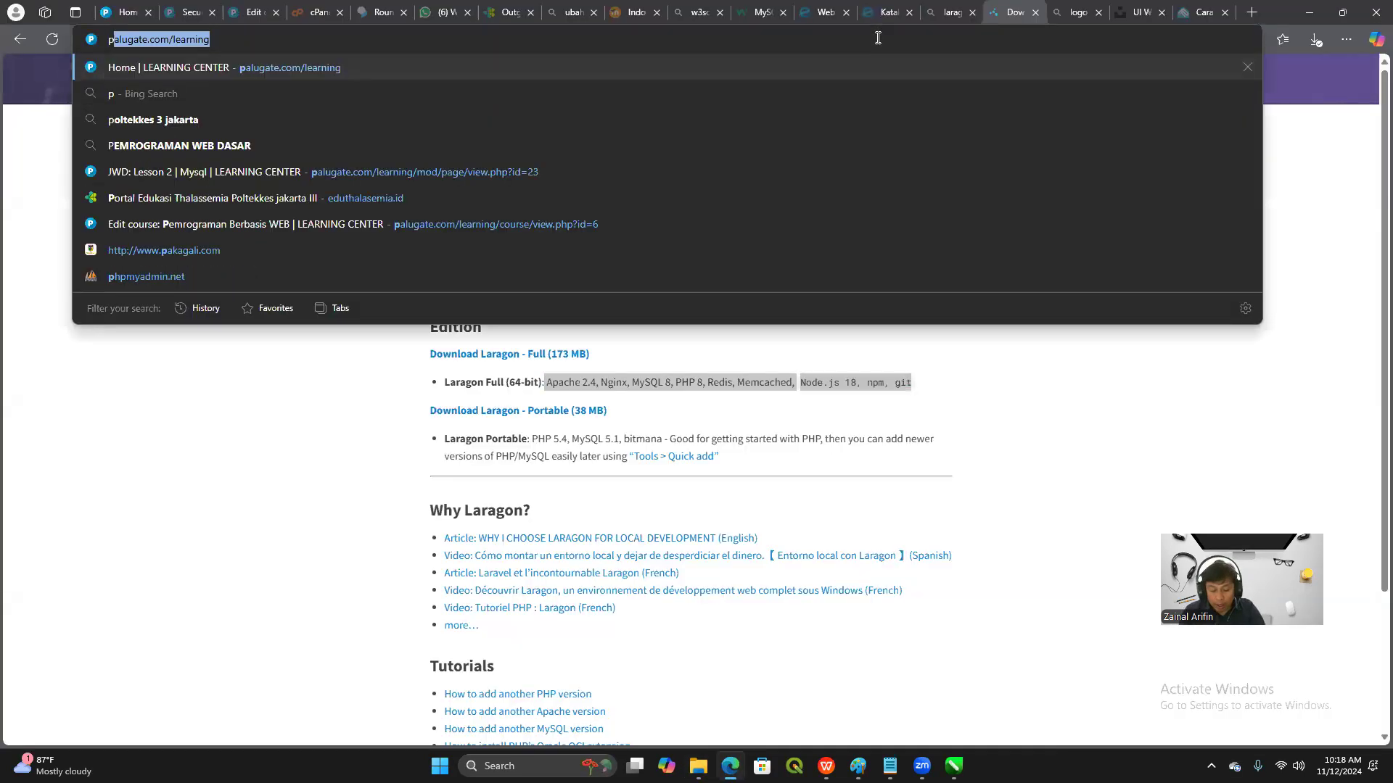
type("hpmyadmin.n")
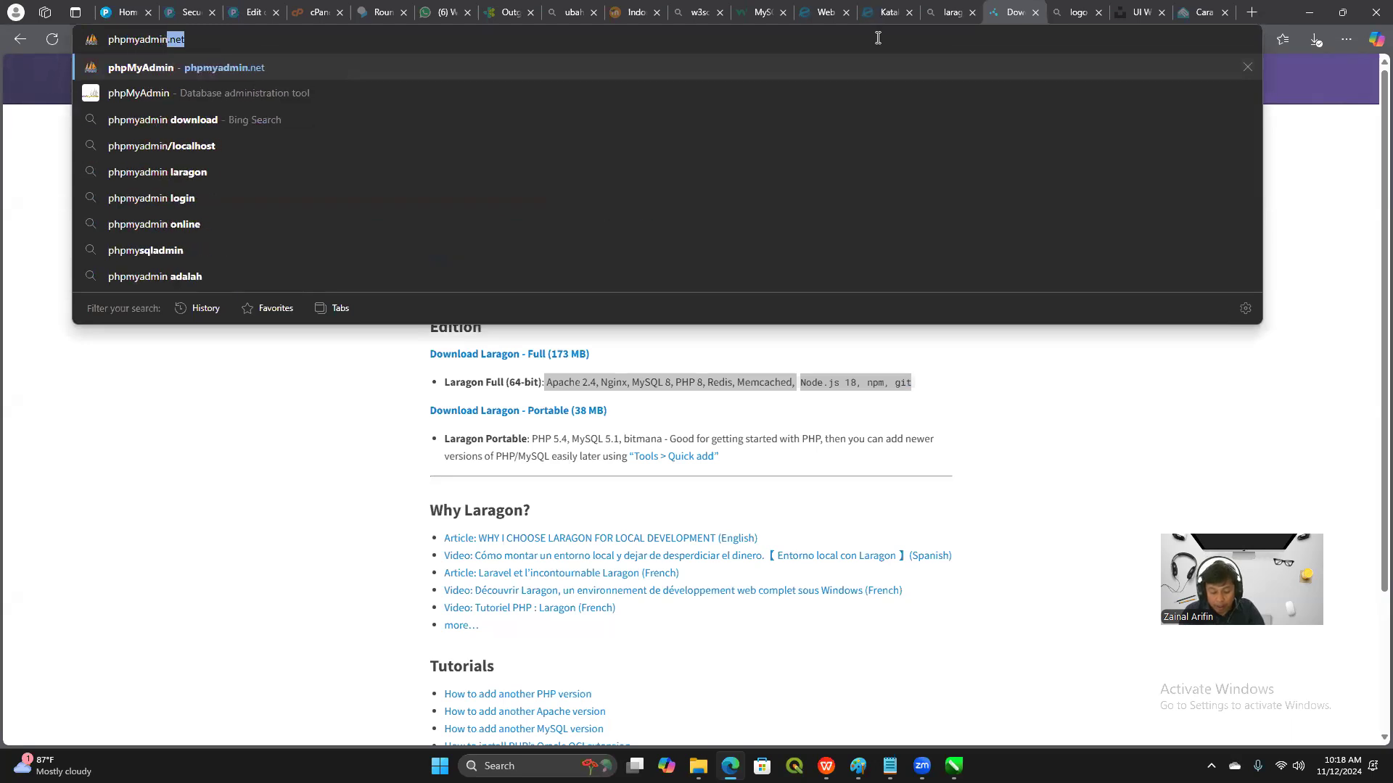
type("et")
key("Return")
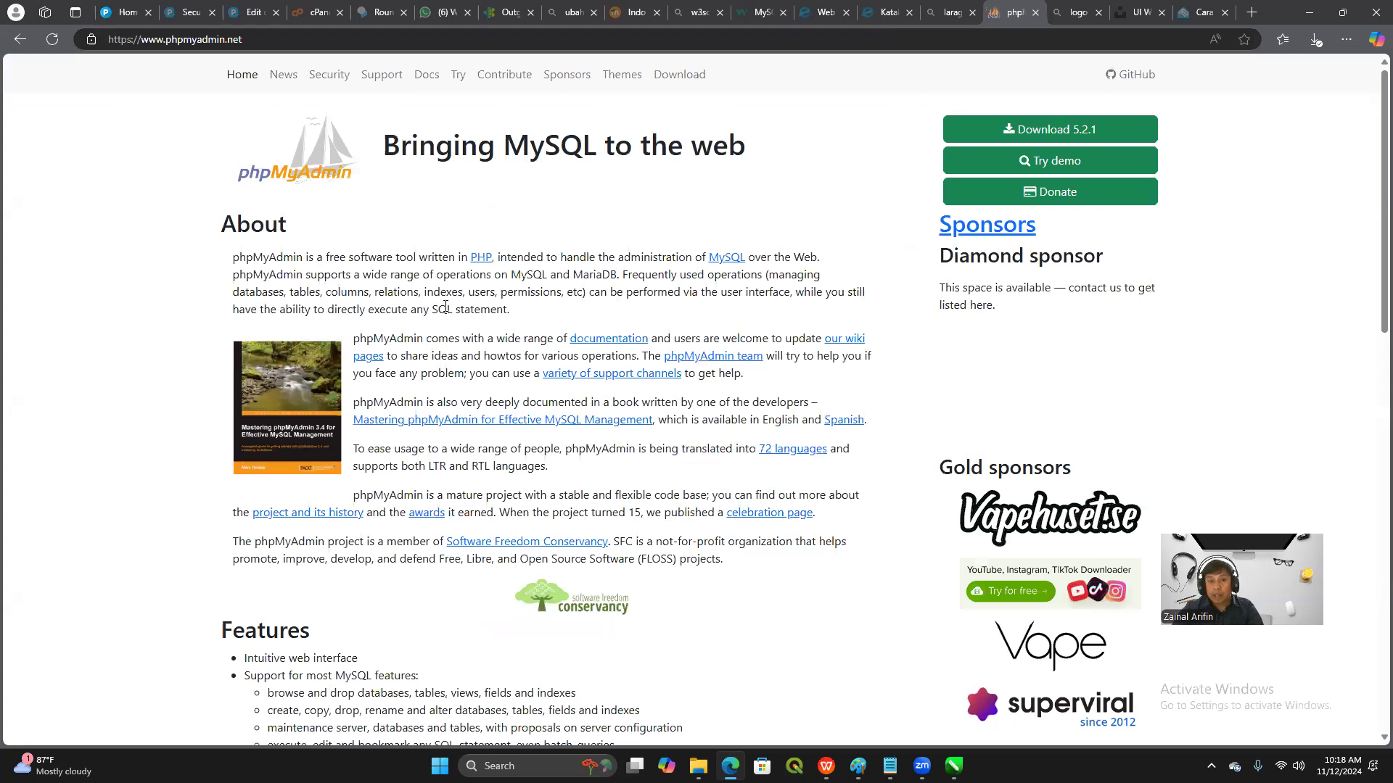
scroll(1231, 242, "down", 2)
scroll(1232, 245, "up", 2)
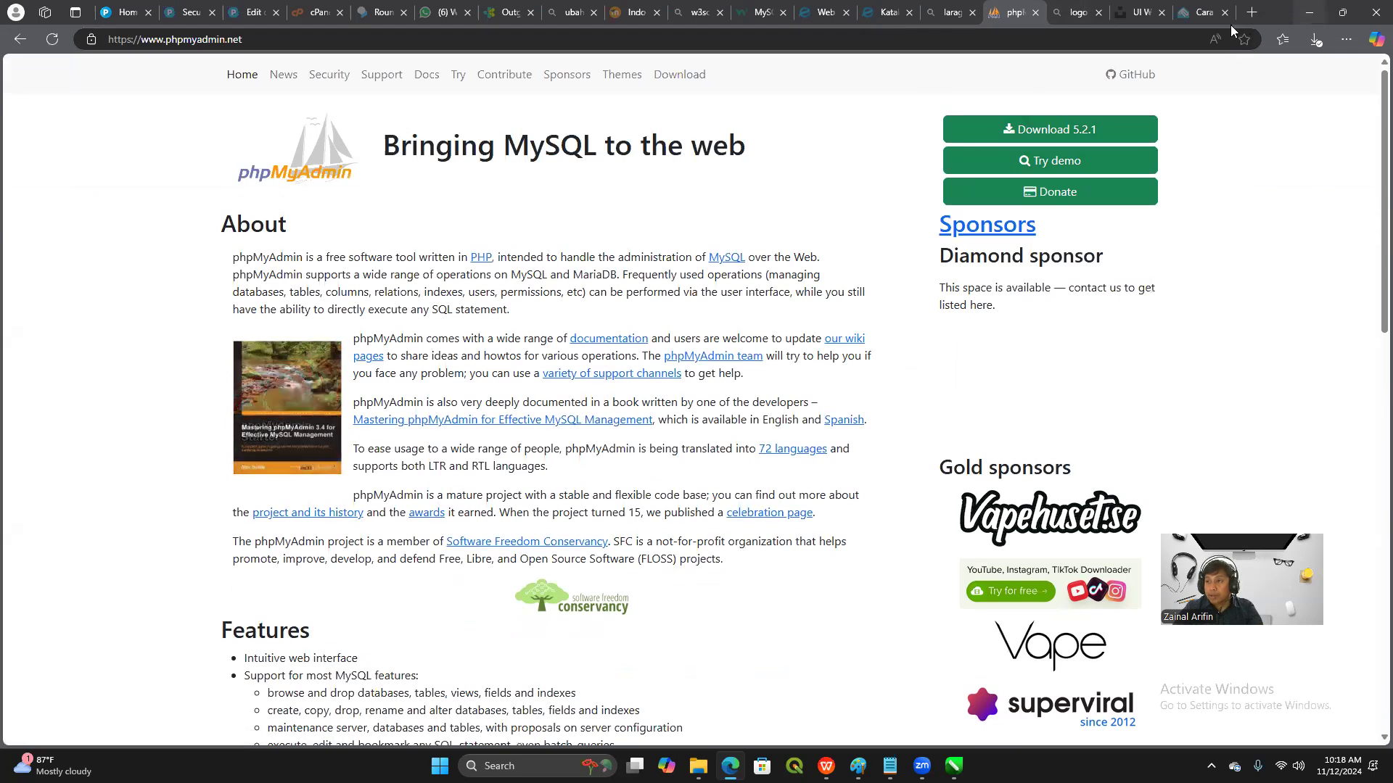
Change the site address to php.net and open the PHP downloads page
left_click_drag(223, 38, 143, 45)
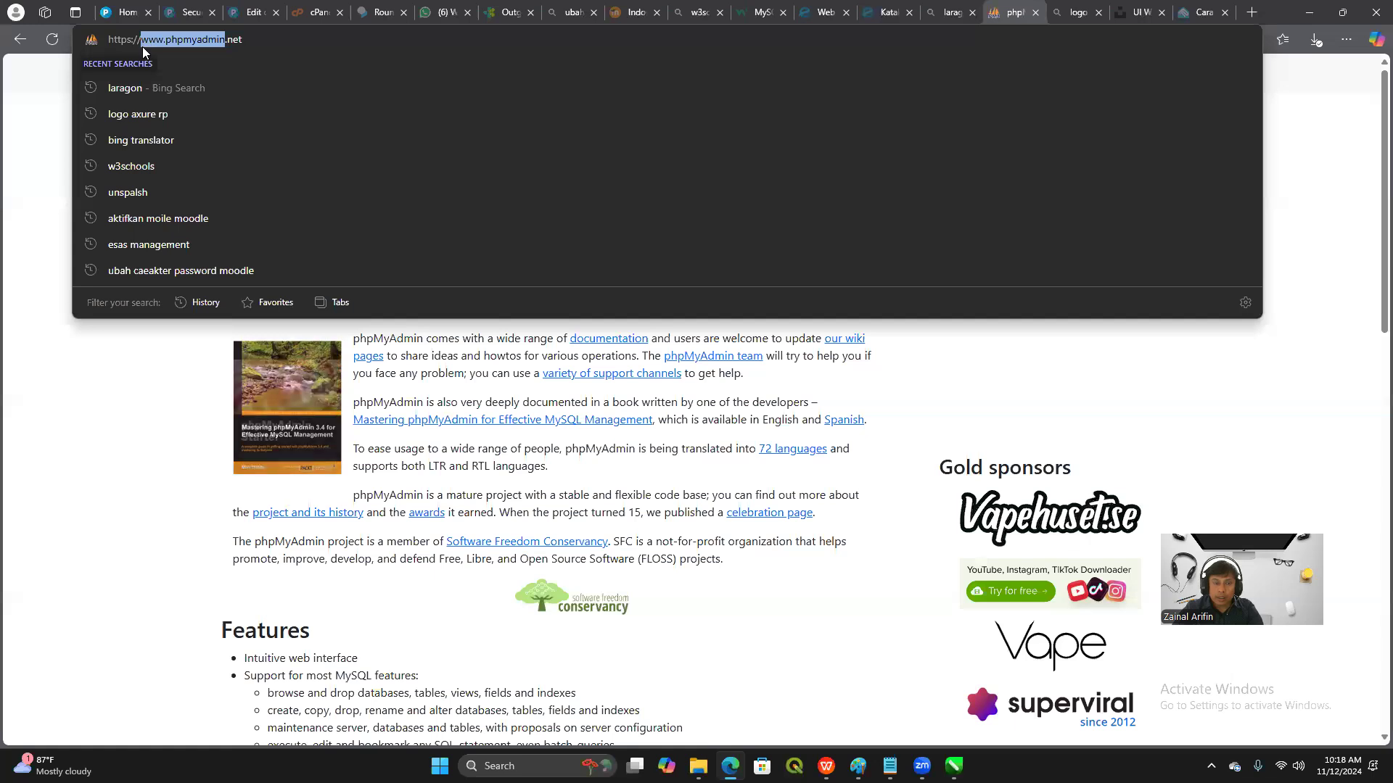
type("php")
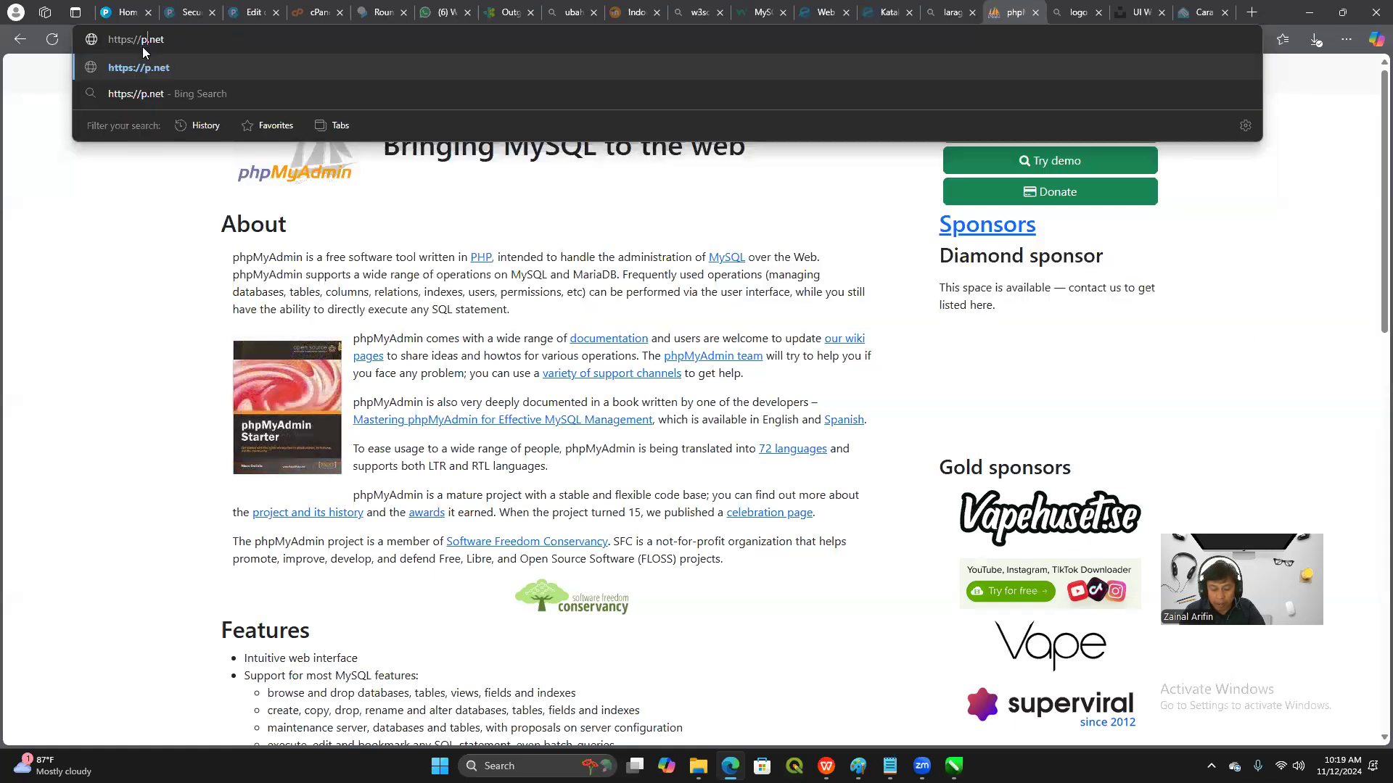
key("Return")
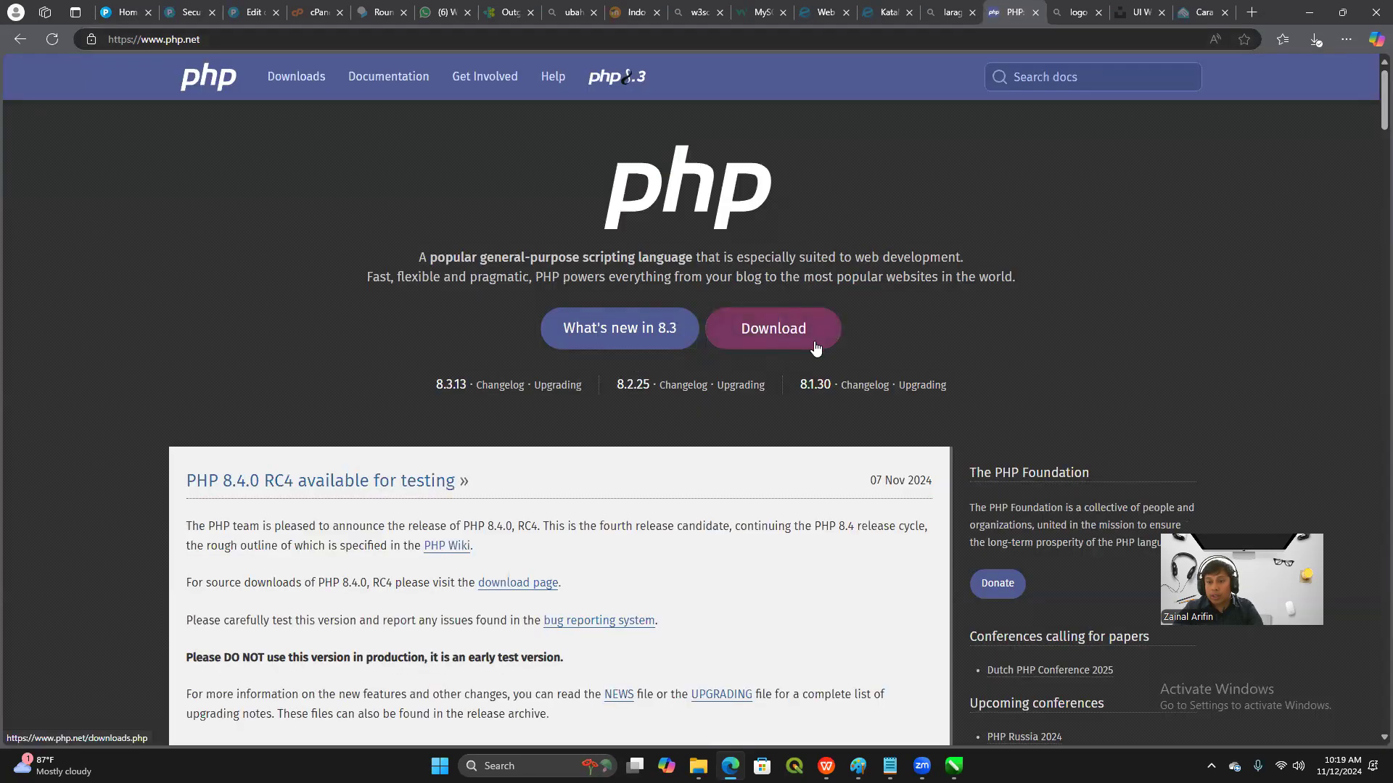
left_click(864, 337)
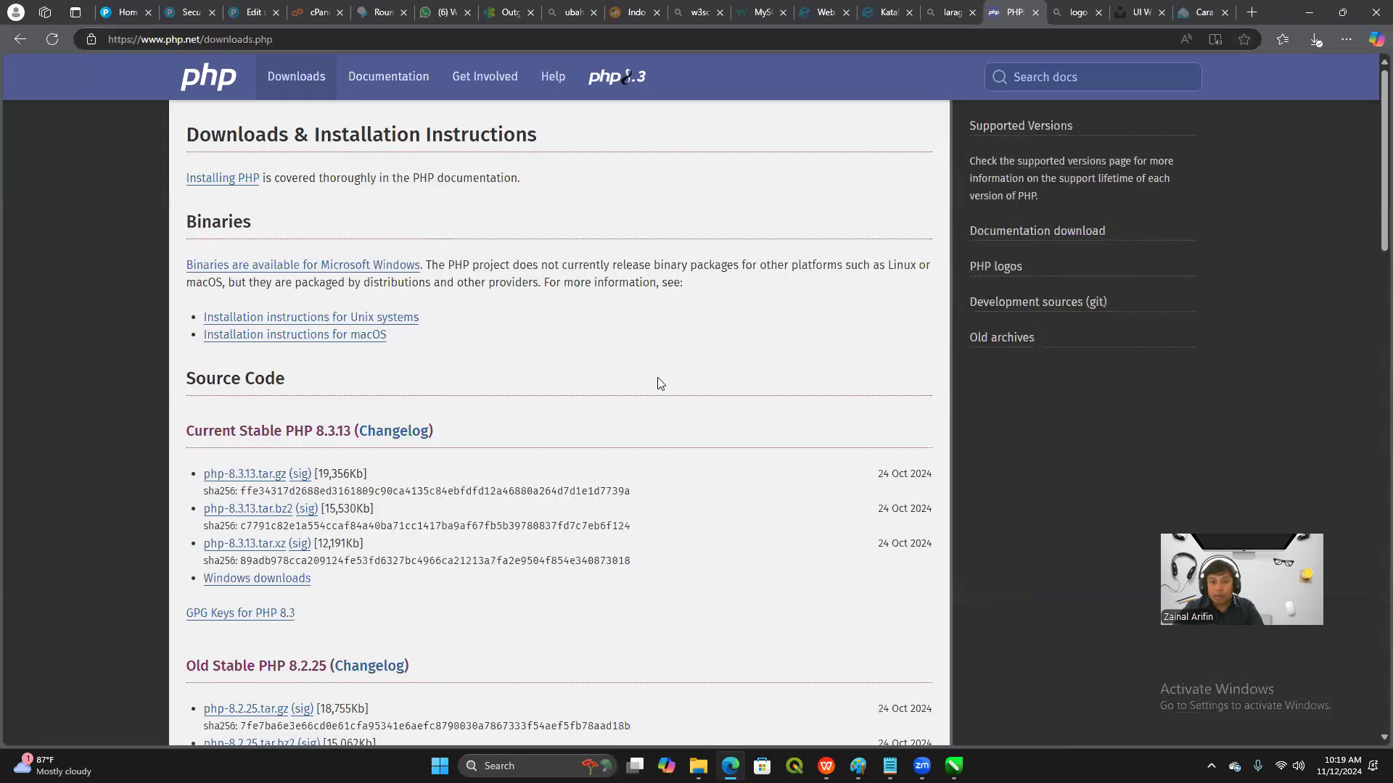
Examine the available PHP releases and their Windows download links on the downloads page
scroll(660, 384, "down", 3)
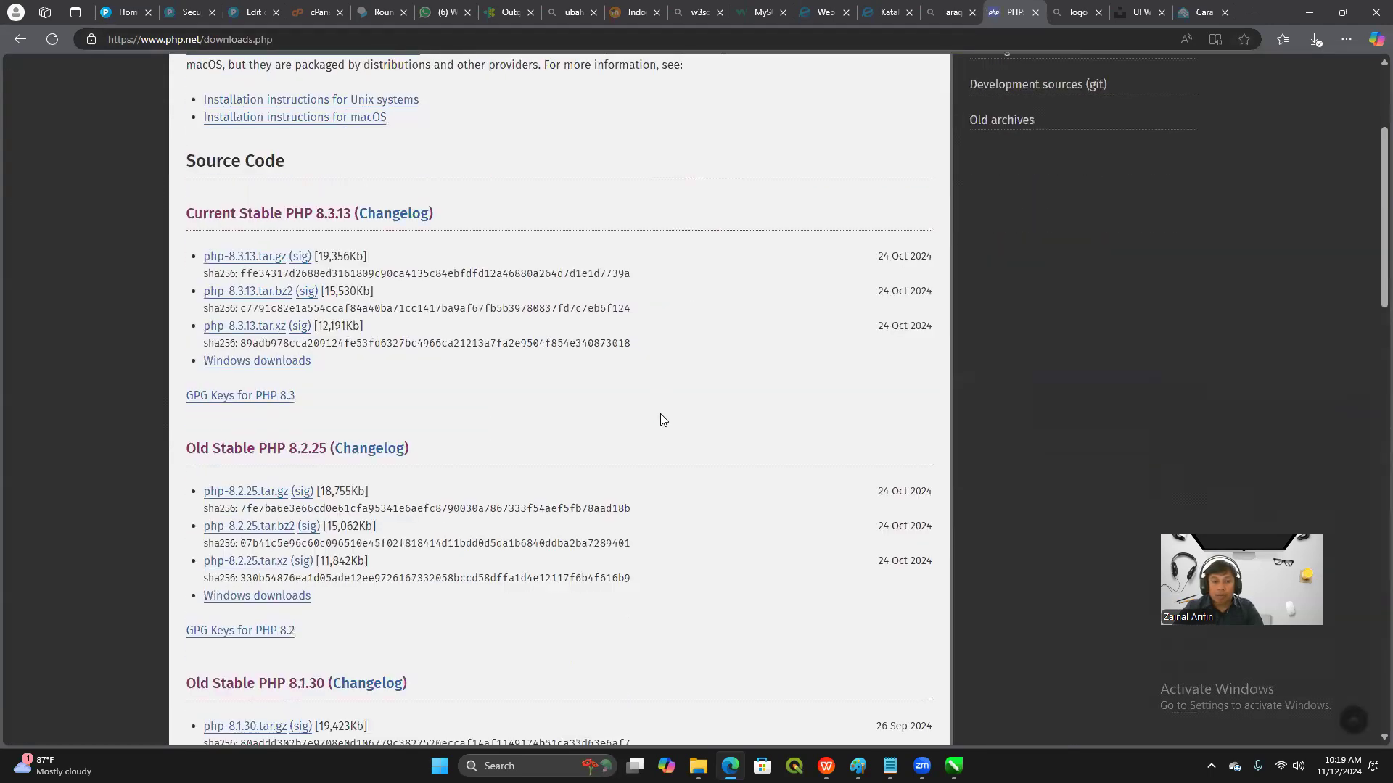
scroll(660, 415, "down", 3)
scroll(660, 426, "up", 2)
scroll(660, 427, "down", 3)
scroll(267, 458, "down", 1)
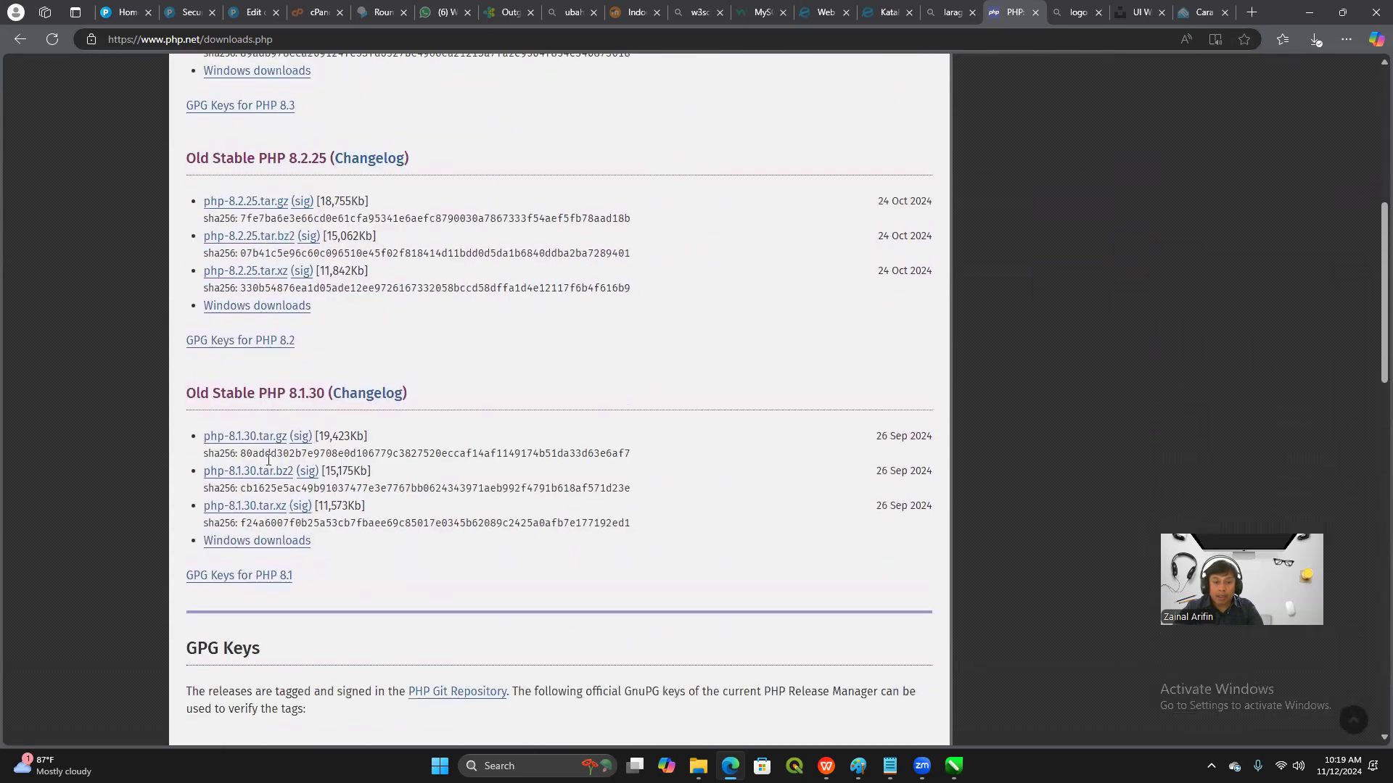
scroll(287, 462, "down", 3)
scroll(296, 488, "up", 10)
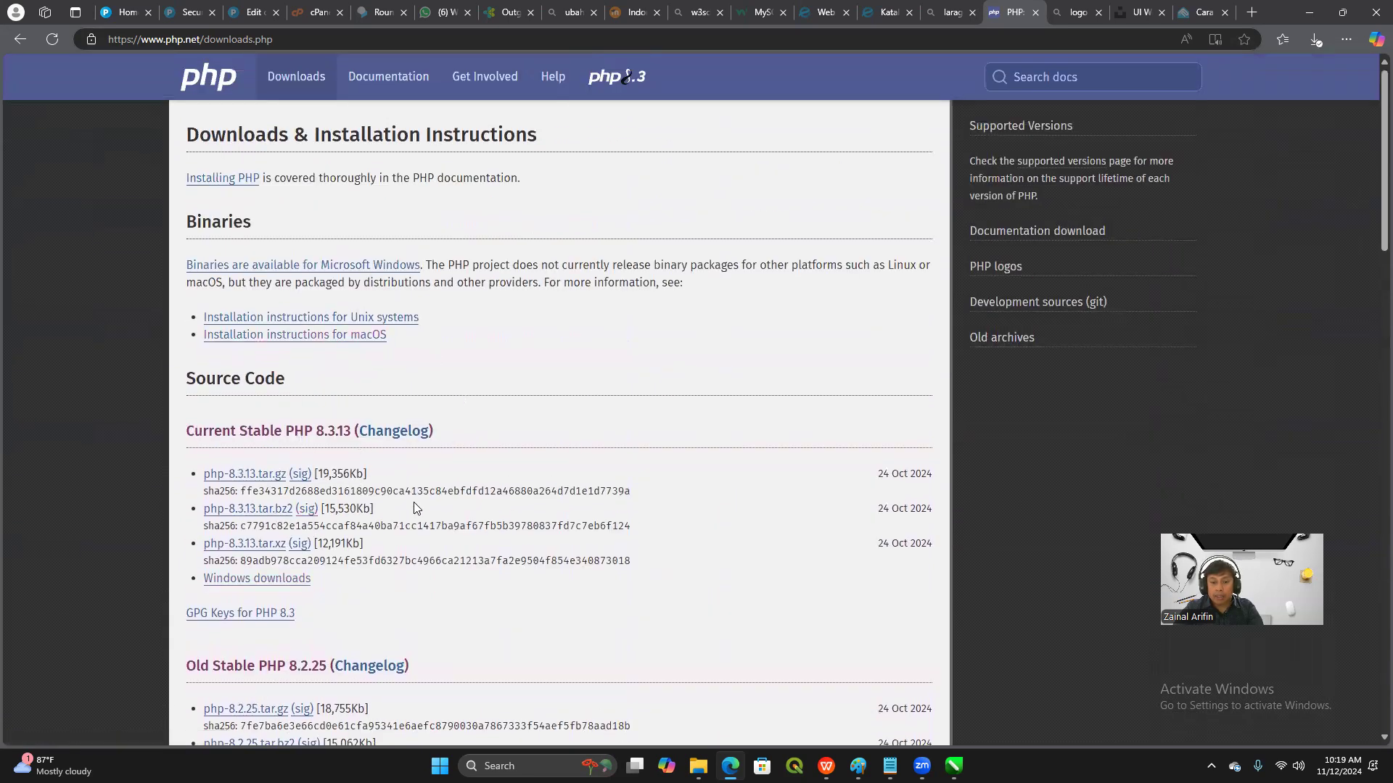
scroll(484, 541, "down", 1)
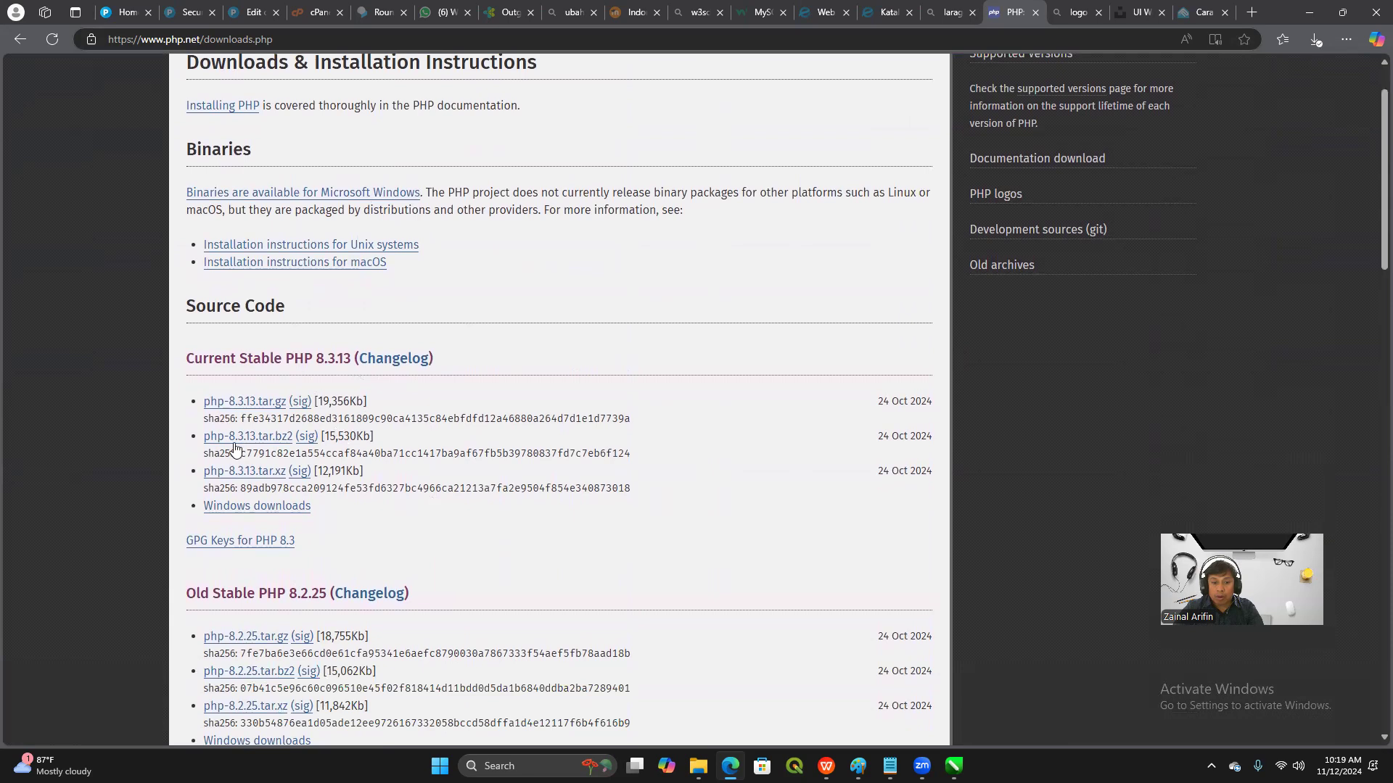
scroll(392, 520, "down", 1)
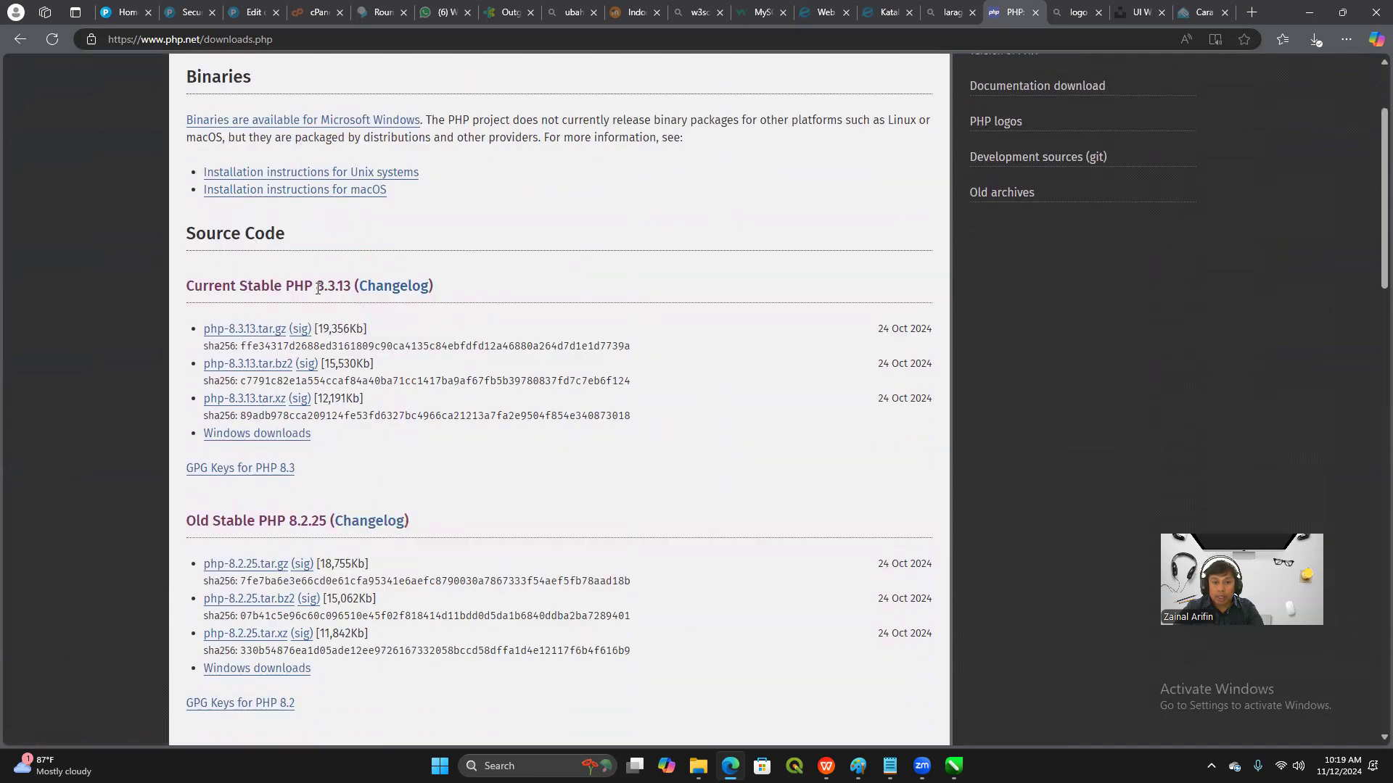
scroll(460, 476, "down", 2)
scroll(464, 485, "down", 3)
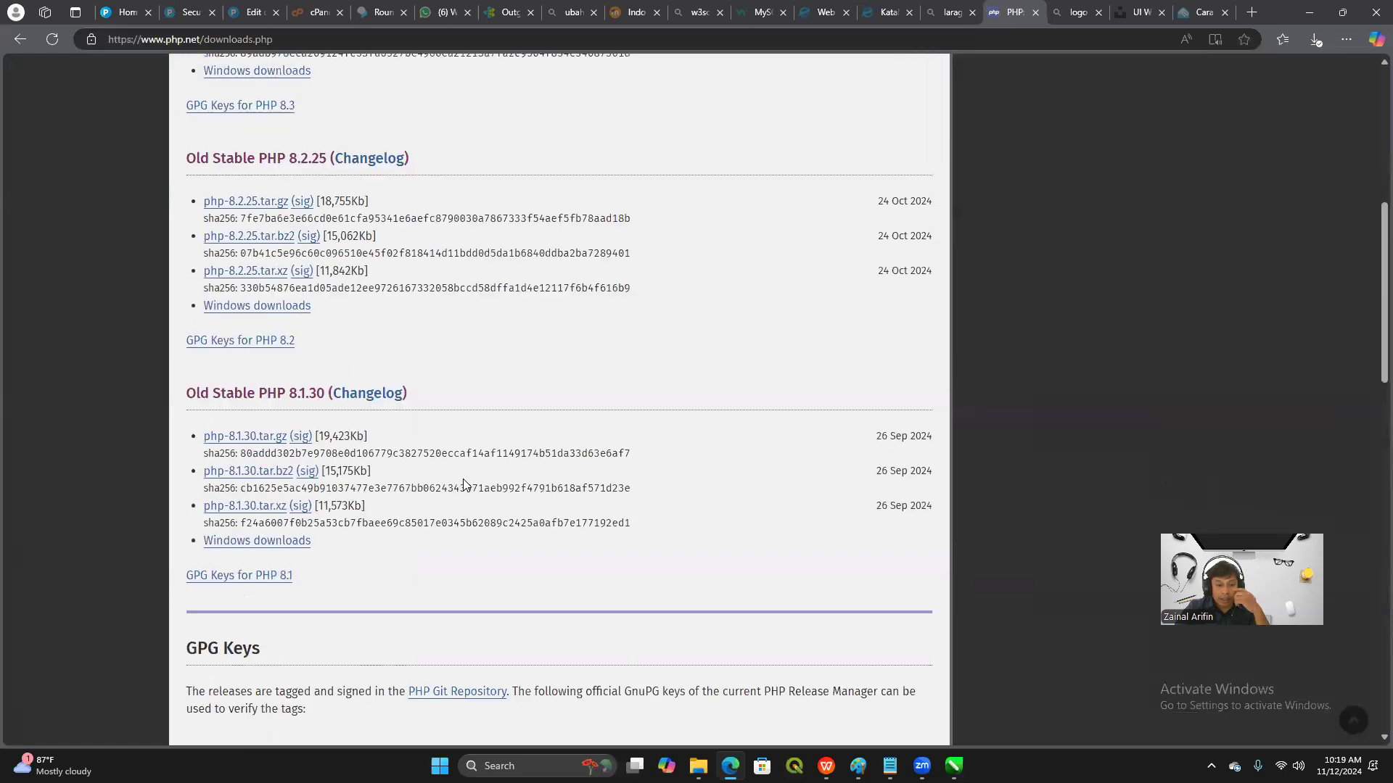
scroll(467, 490, "down", 6)
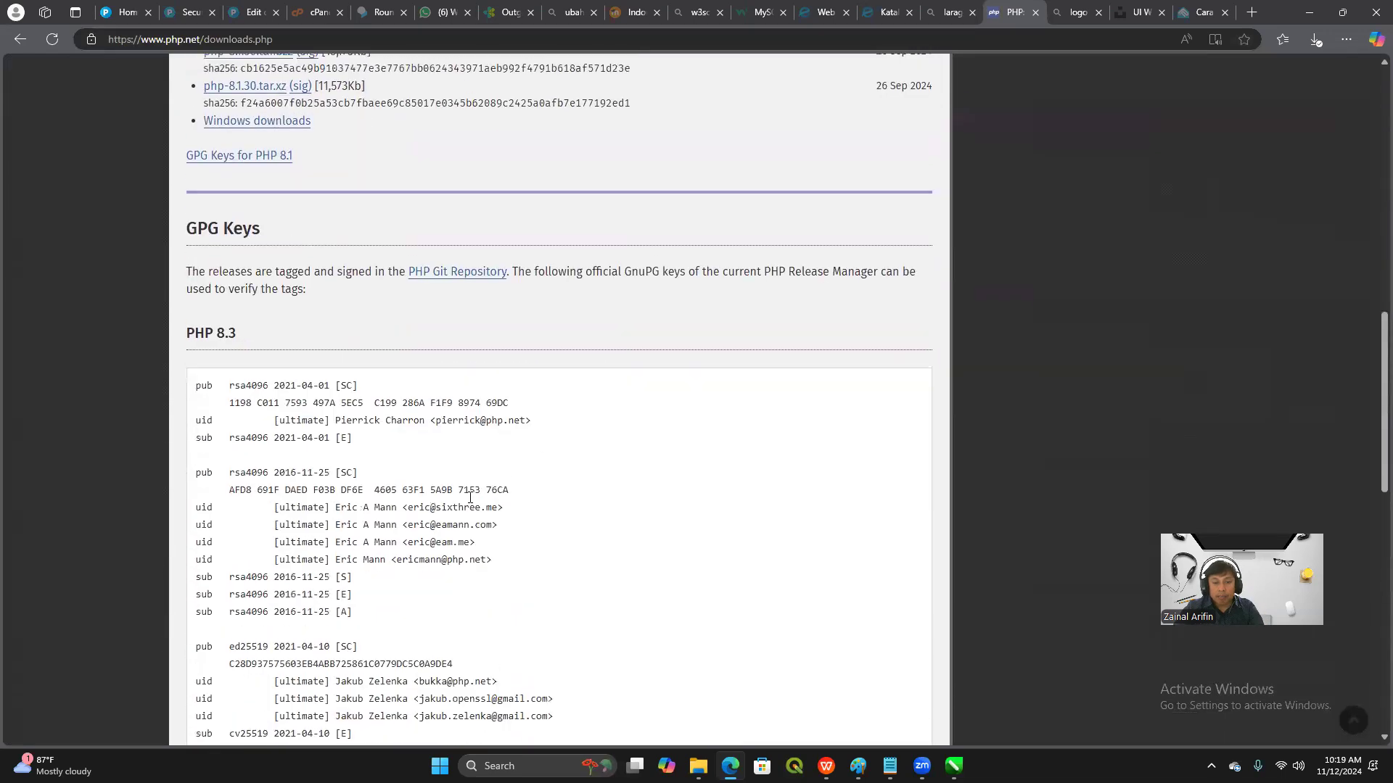
scroll(470, 498, "up", 10)
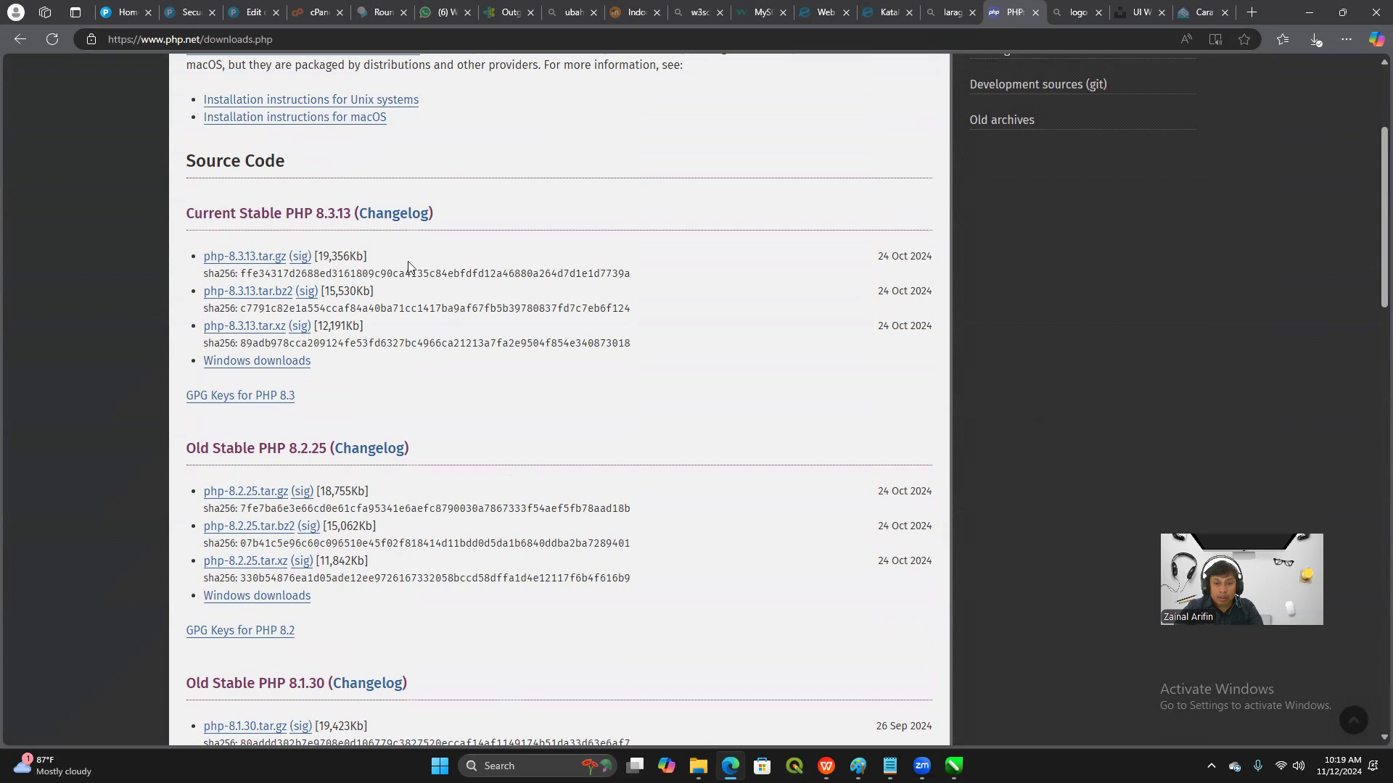
scroll(417, 341, "down", 1)
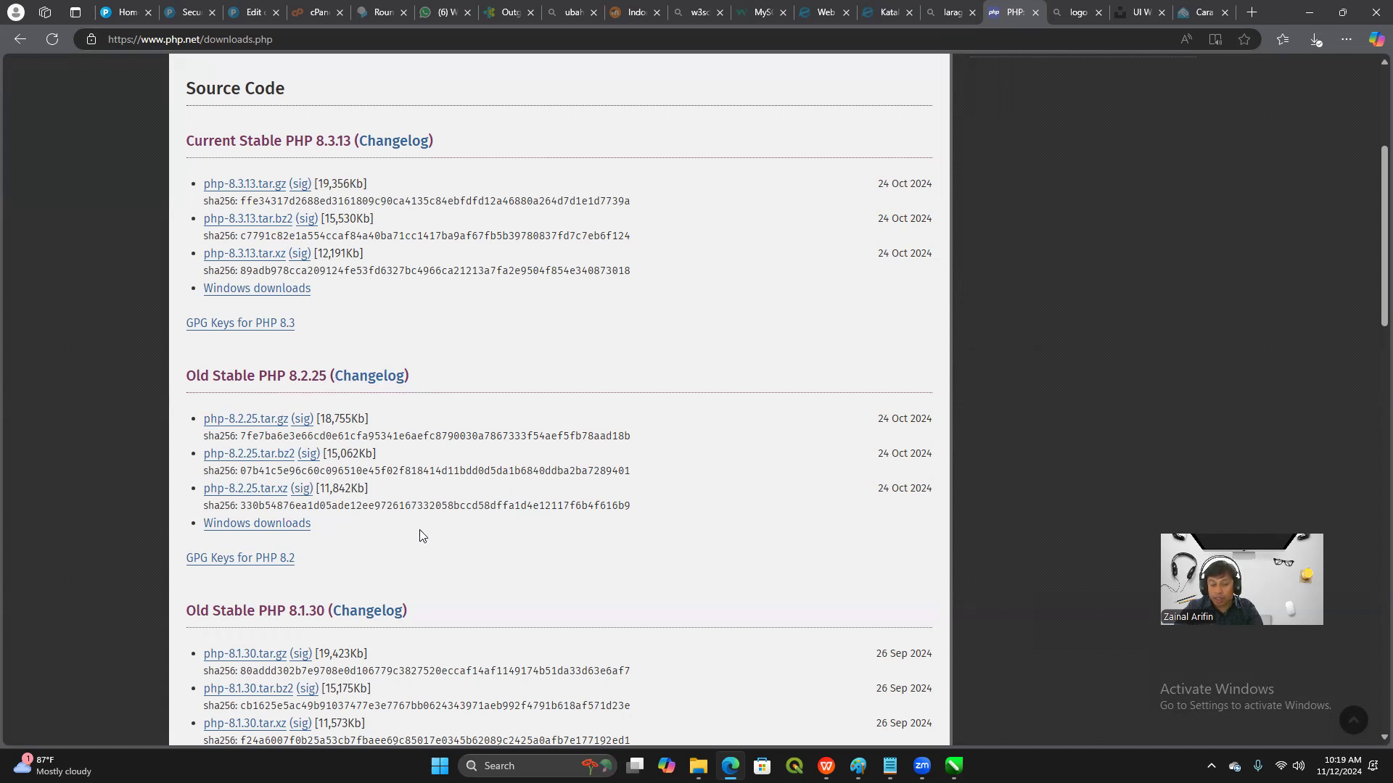
scroll(864, 464, "down", 1)
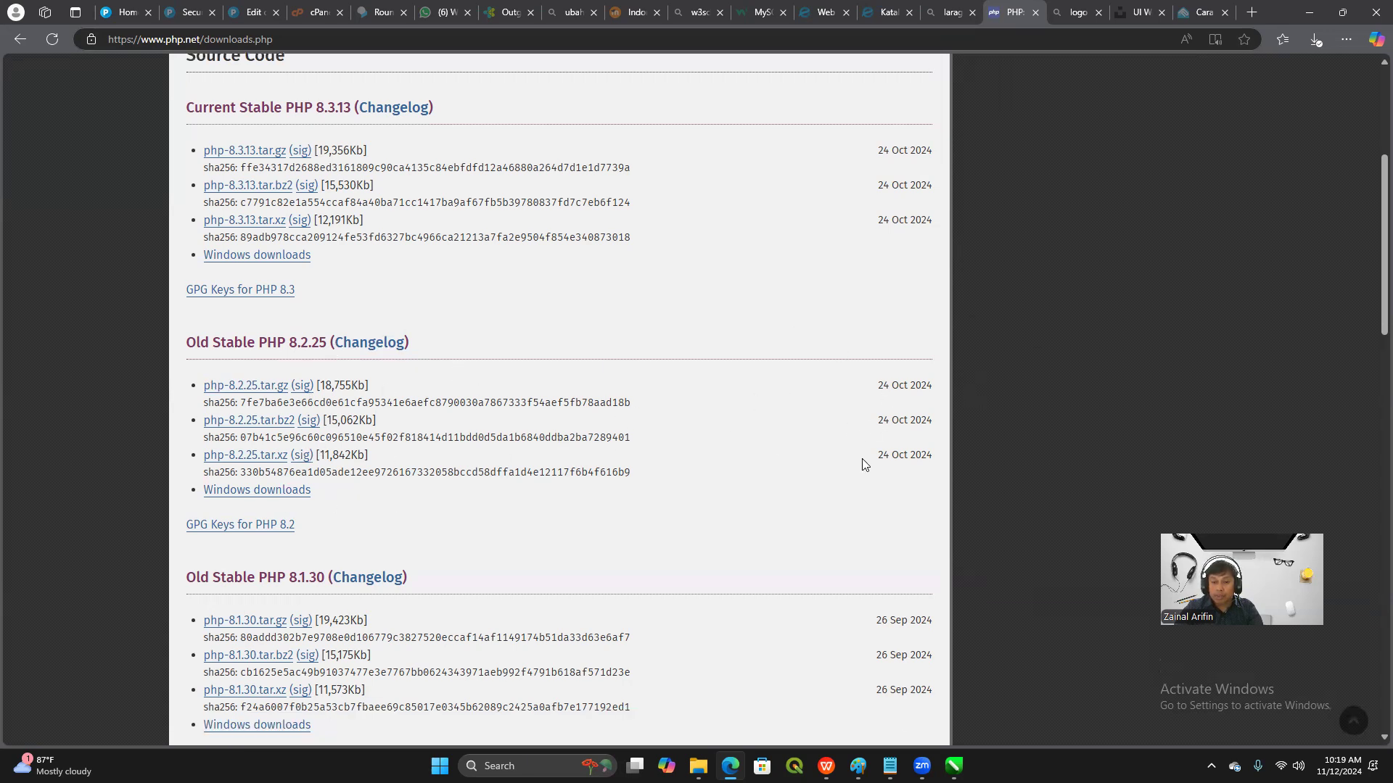
scroll(865, 464, "down", 3)
scroll(476, 488, "up", 6)
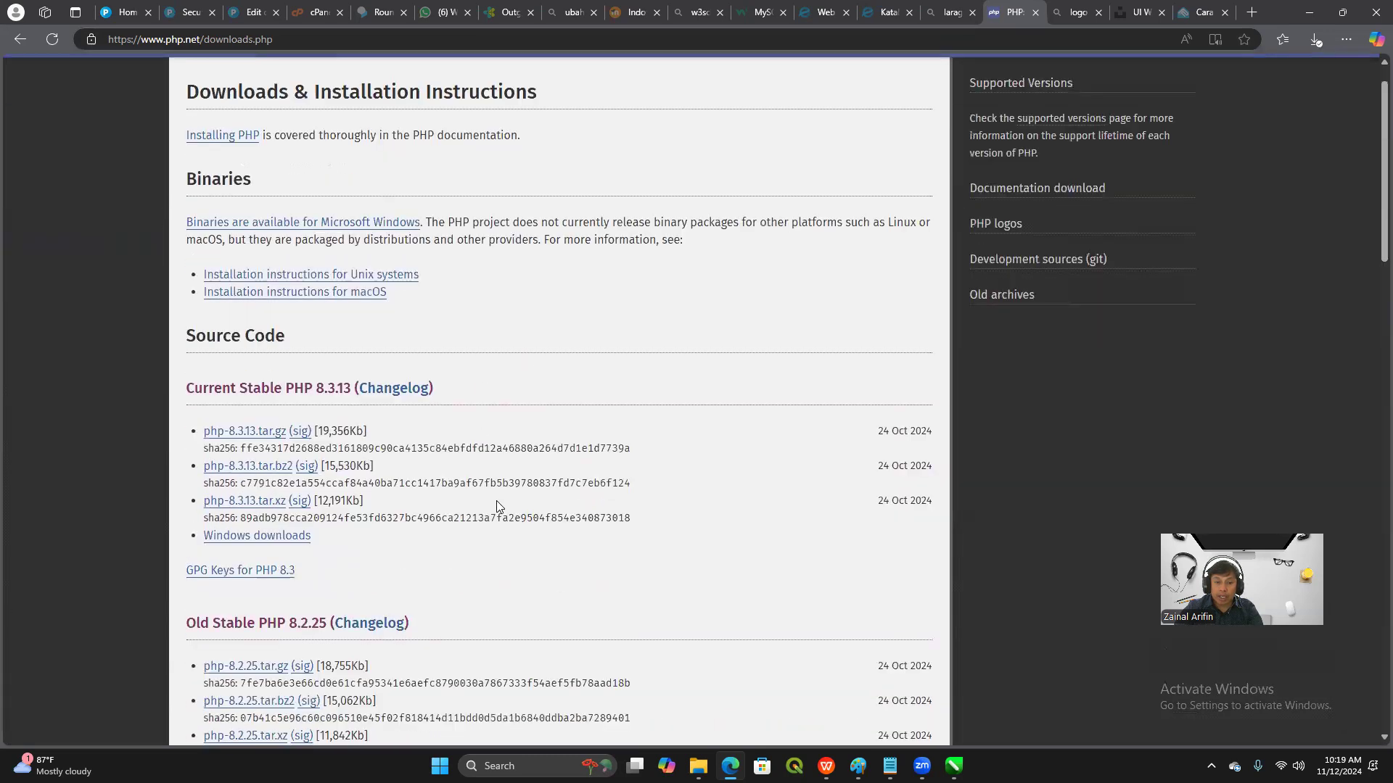
Open the Windows downloads page for PHP 8.3.13 and highlight "Thread Safe" in the VS16 x64 build heading
scroll(497, 505, "down", 3)
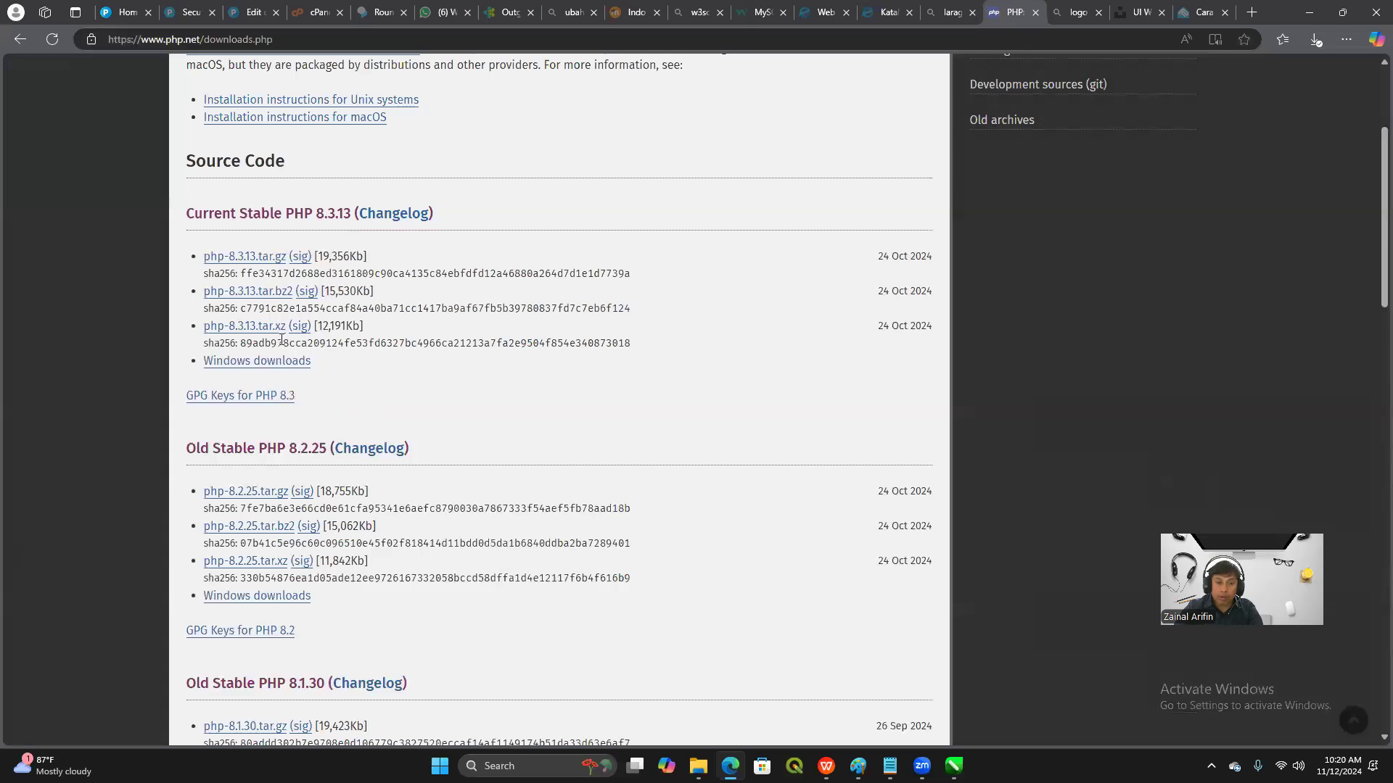
left_click(281, 362)
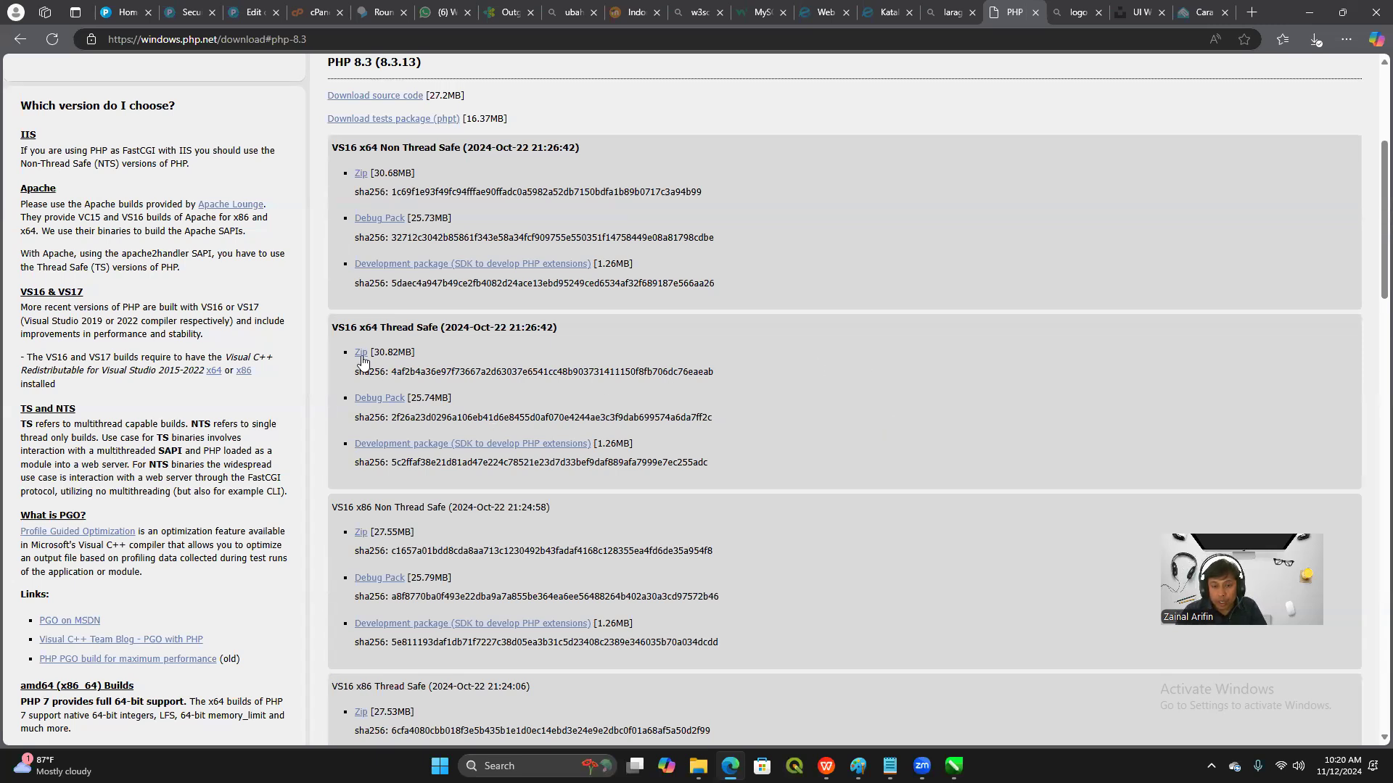
left_click_drag(377, 327, 441, 328)
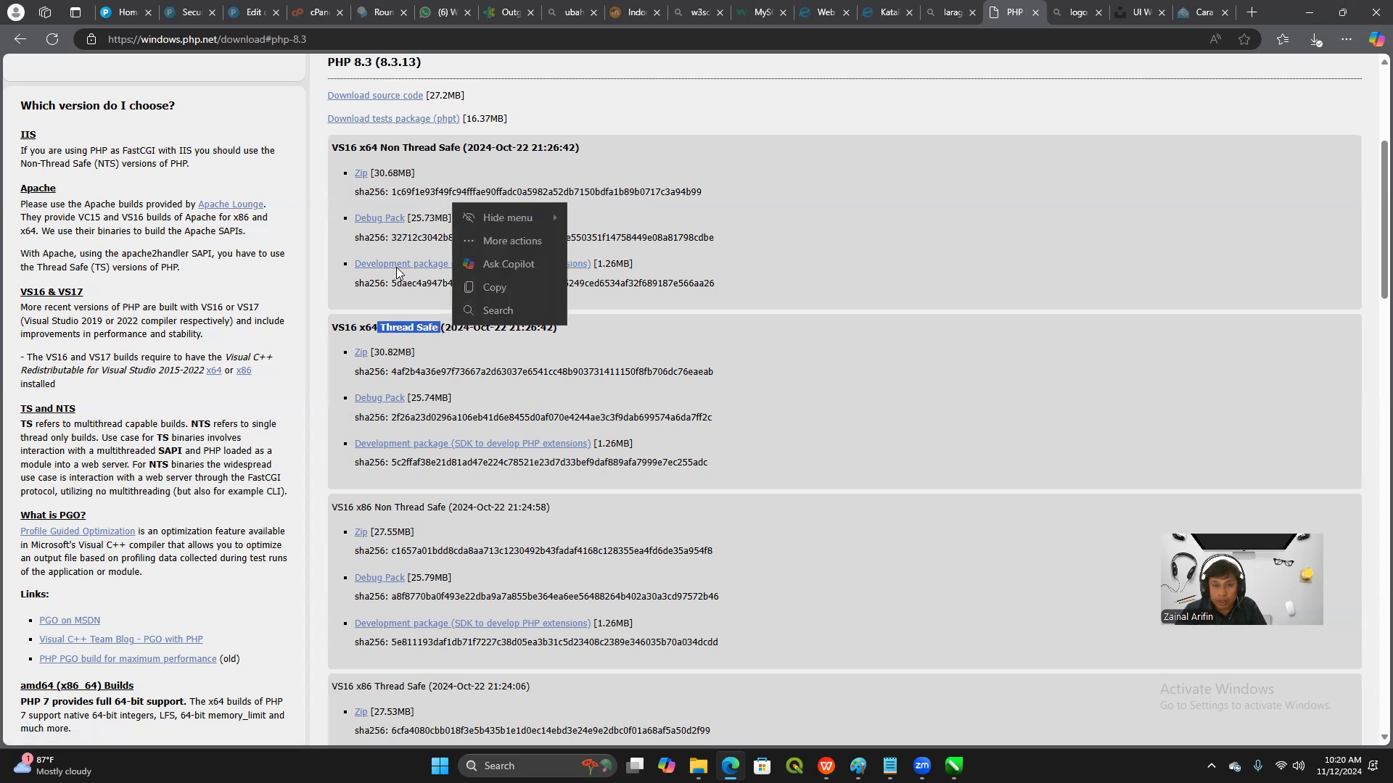
Examine the Thread Safe and Non Thread Safe Windows builds listed for PHP 8.3, 8.2 and 8.1
scroll(803, 212, "up", 1)
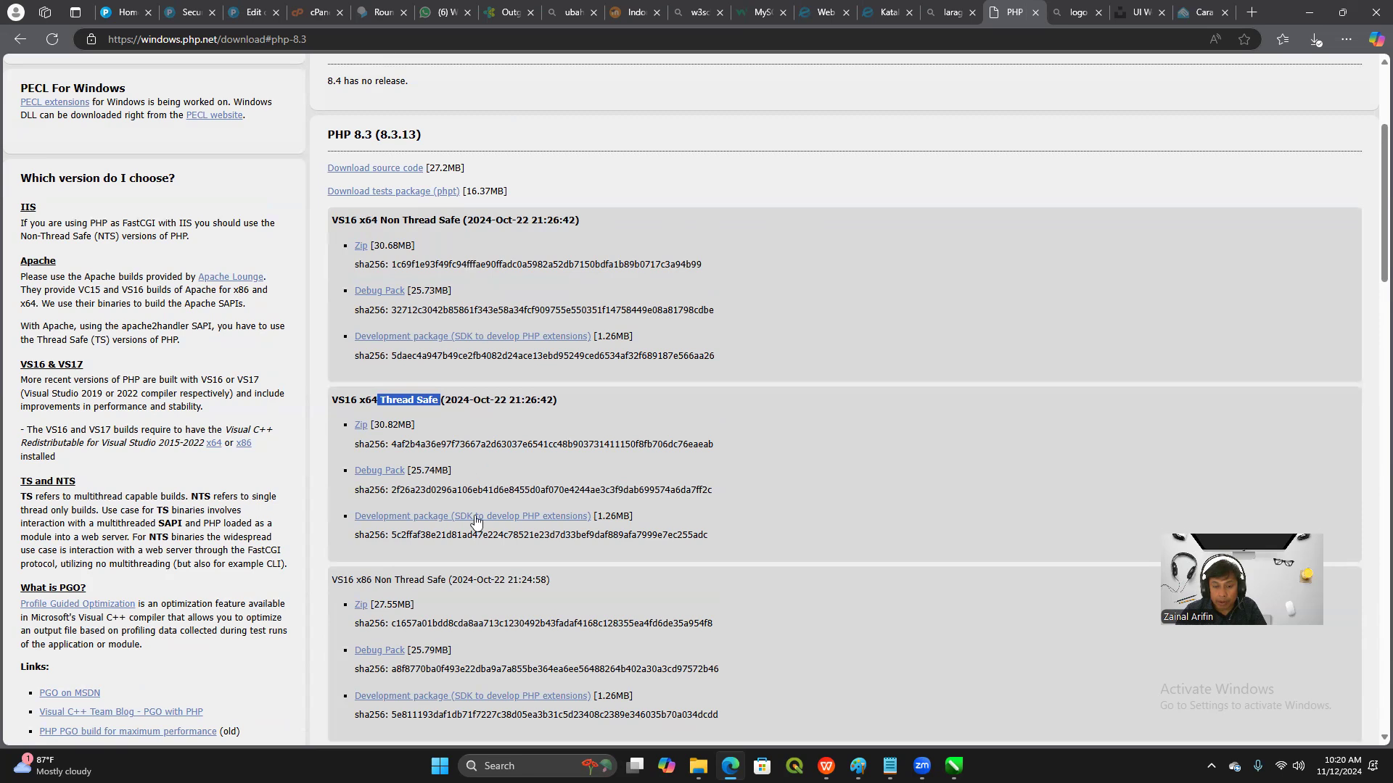
scroll(475, 523, "down", 3)
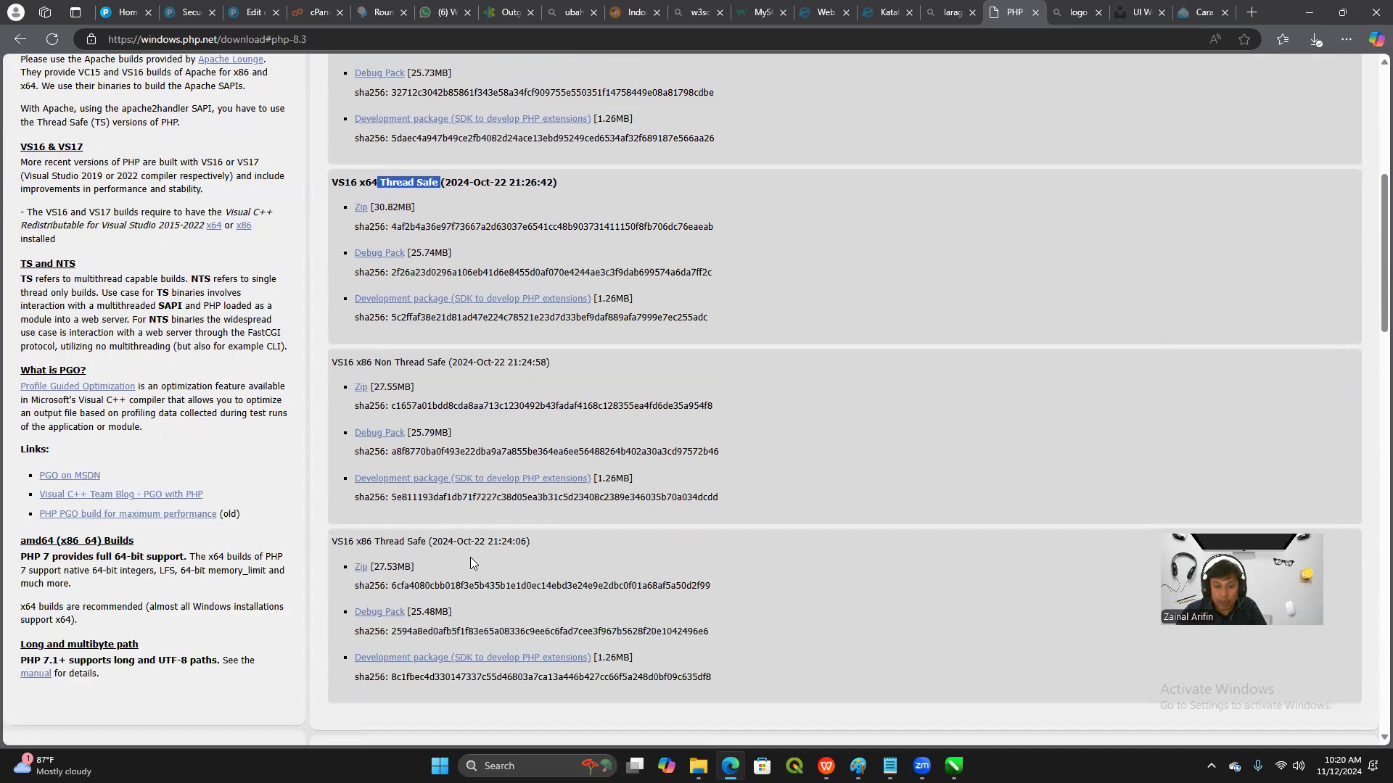
scroll(470, 562, "down", 1)
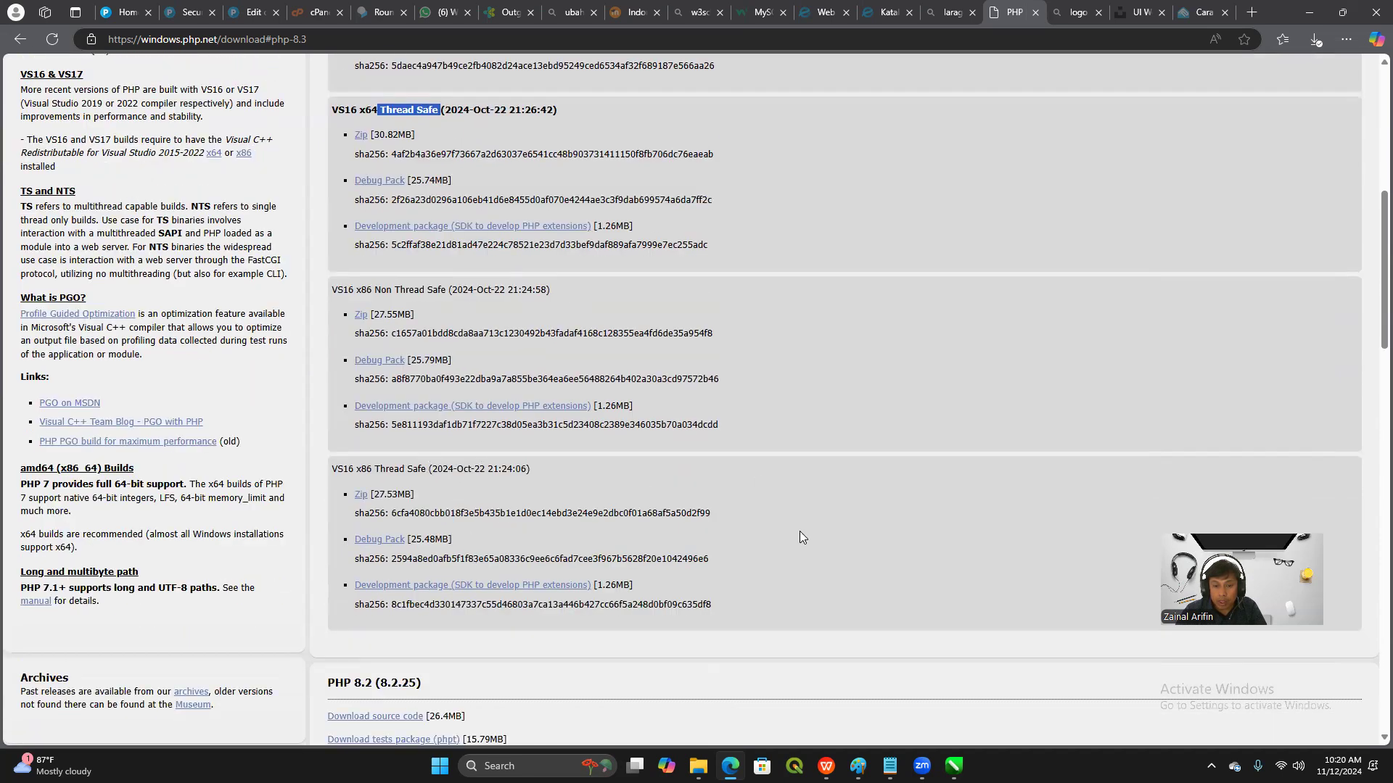
scroll(799, 538, "down", 3)
scroll(798, 544, "down", 3)
scroll(798, 550, "up", 3)
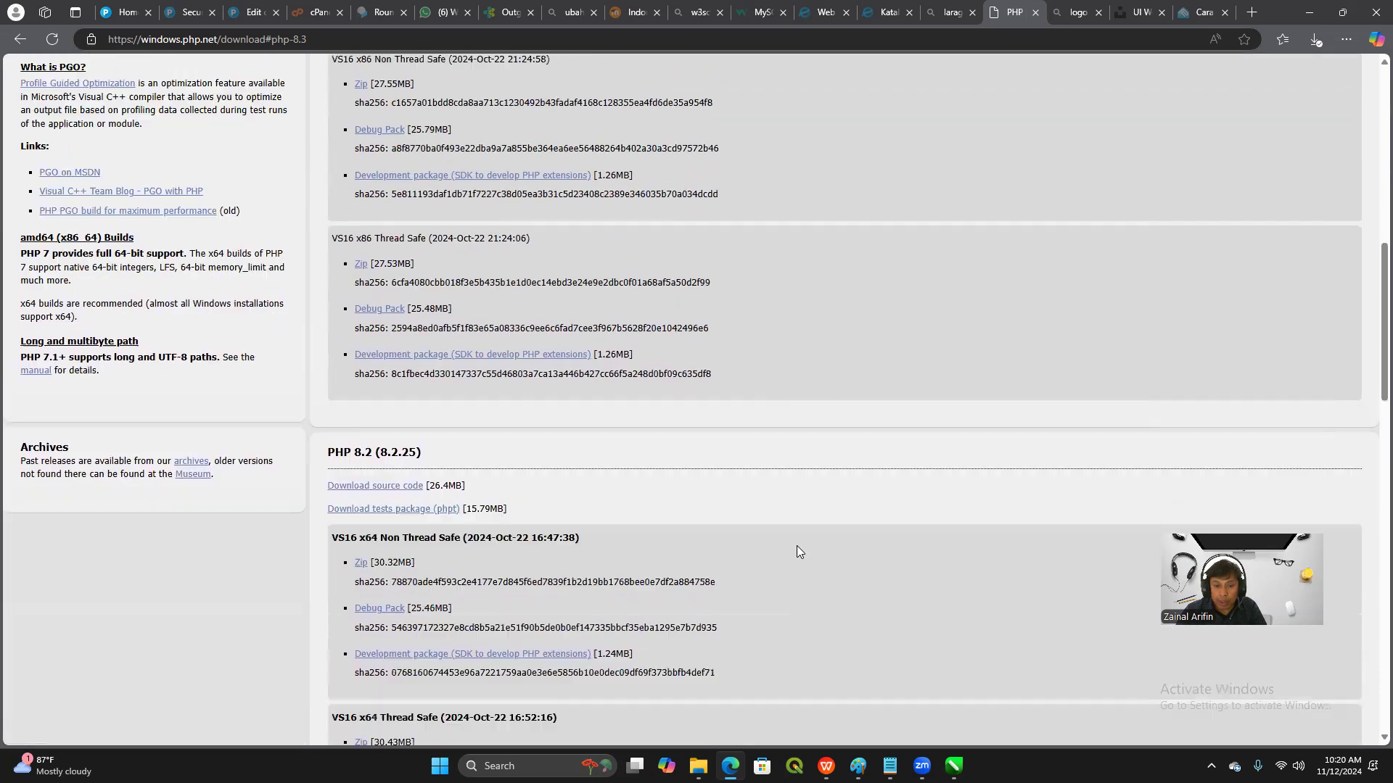
scroll(373, 211, "up", 8)
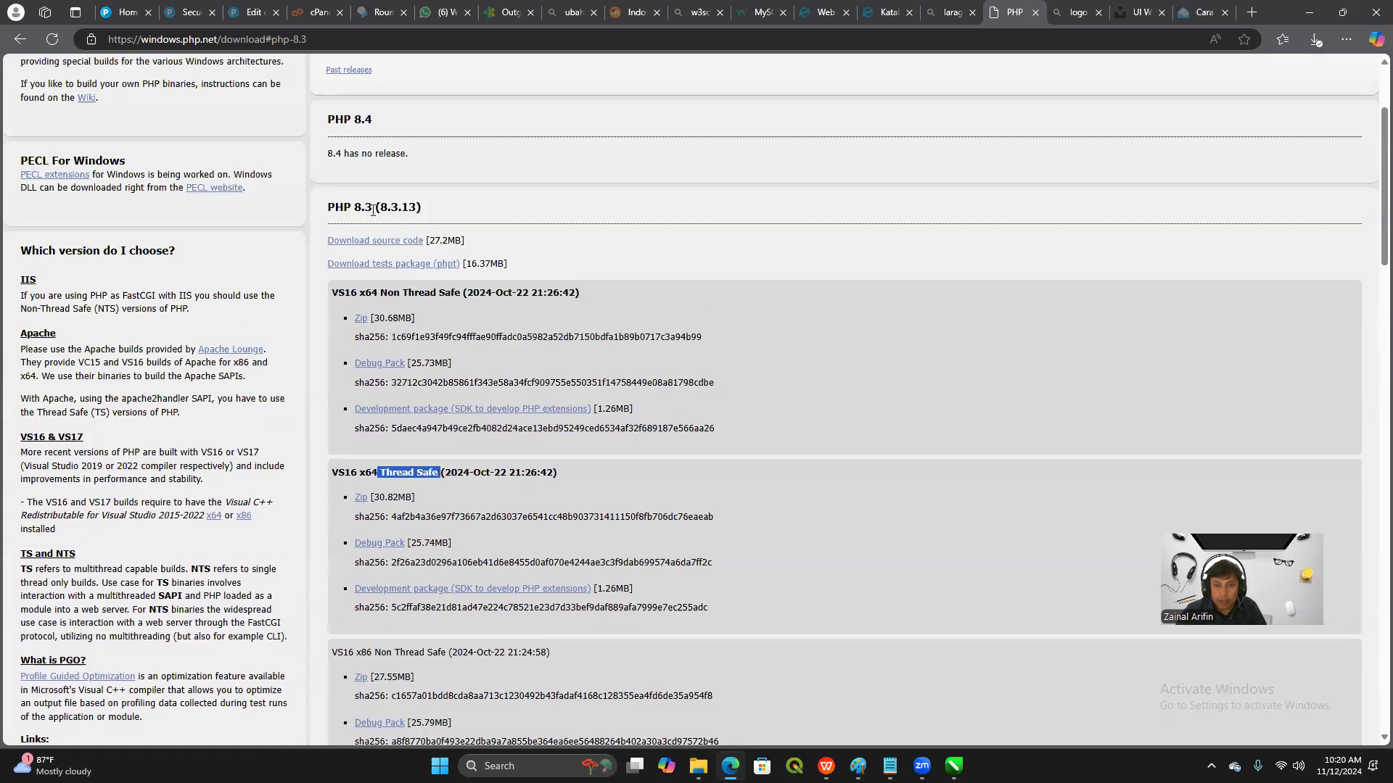
scroll(373, 482, "down", 8)
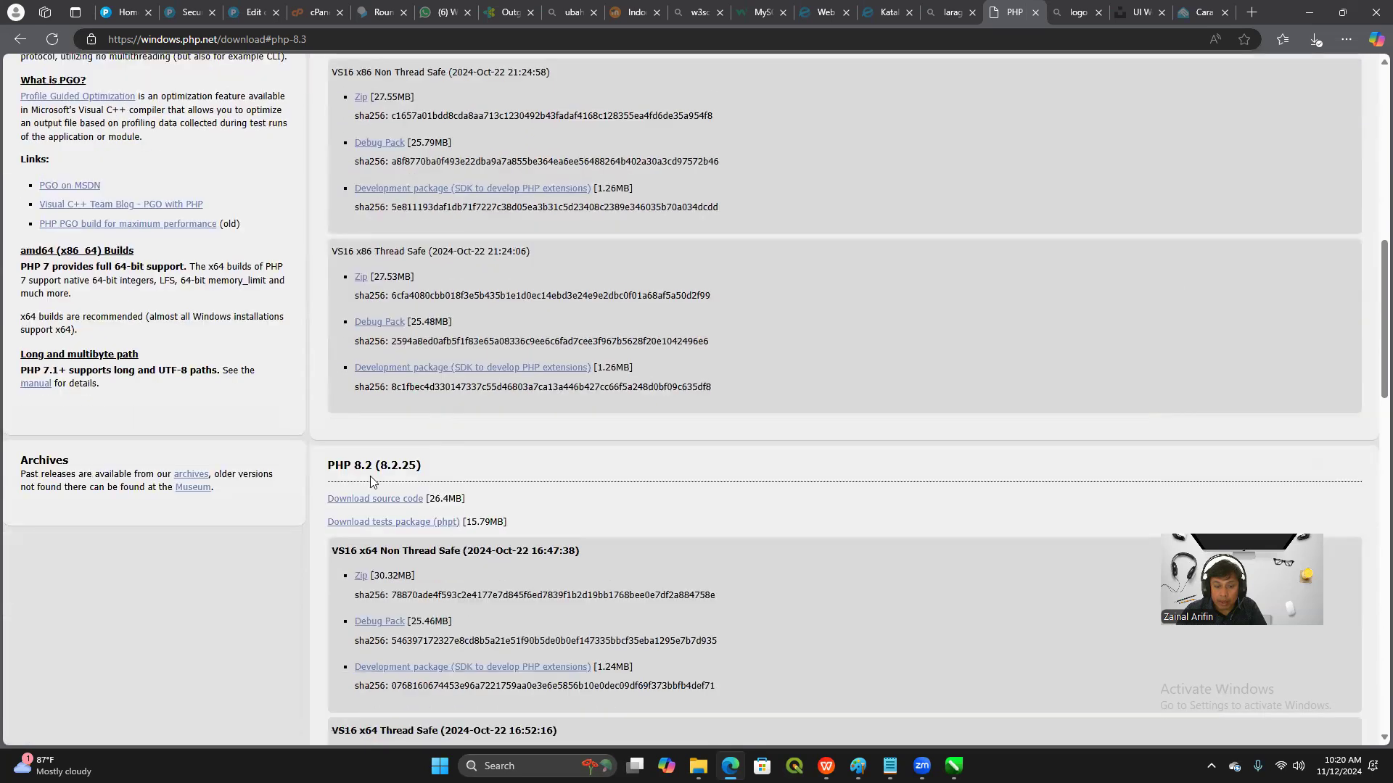
scroll(407, 481, "down", 2)
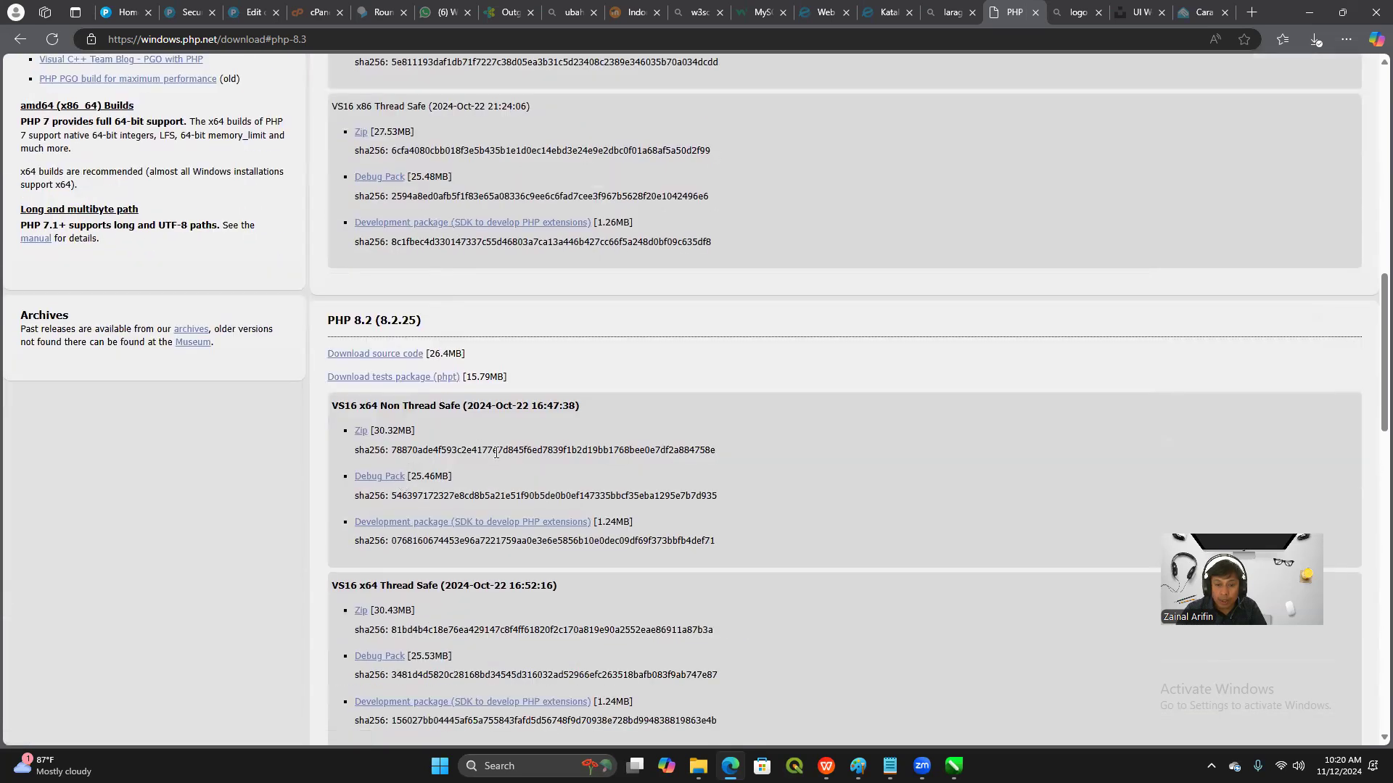
scroll(489, 472, "up", 9)
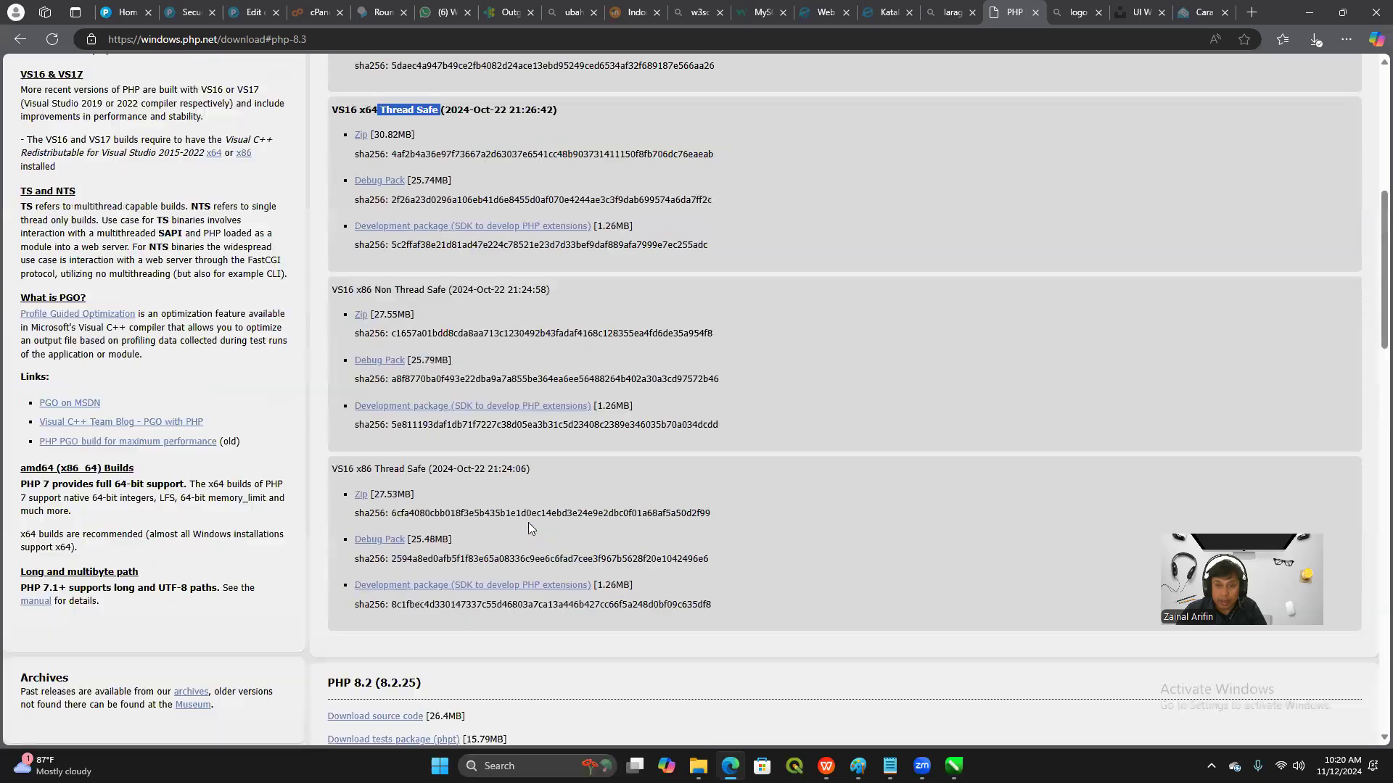
scroll(464, 319, "down", 9)
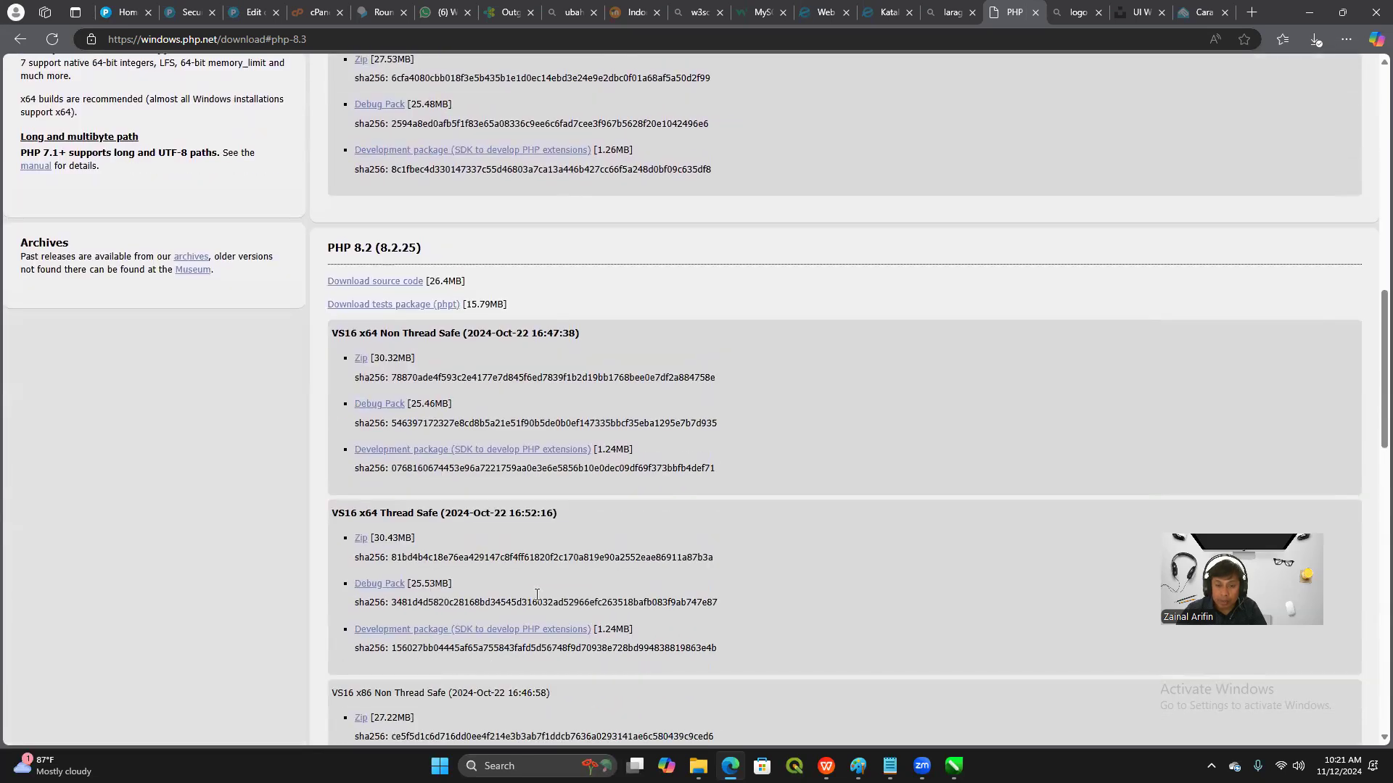
scroll(493, 558, "down", 4)
scroll(773, 525, "down", 3)
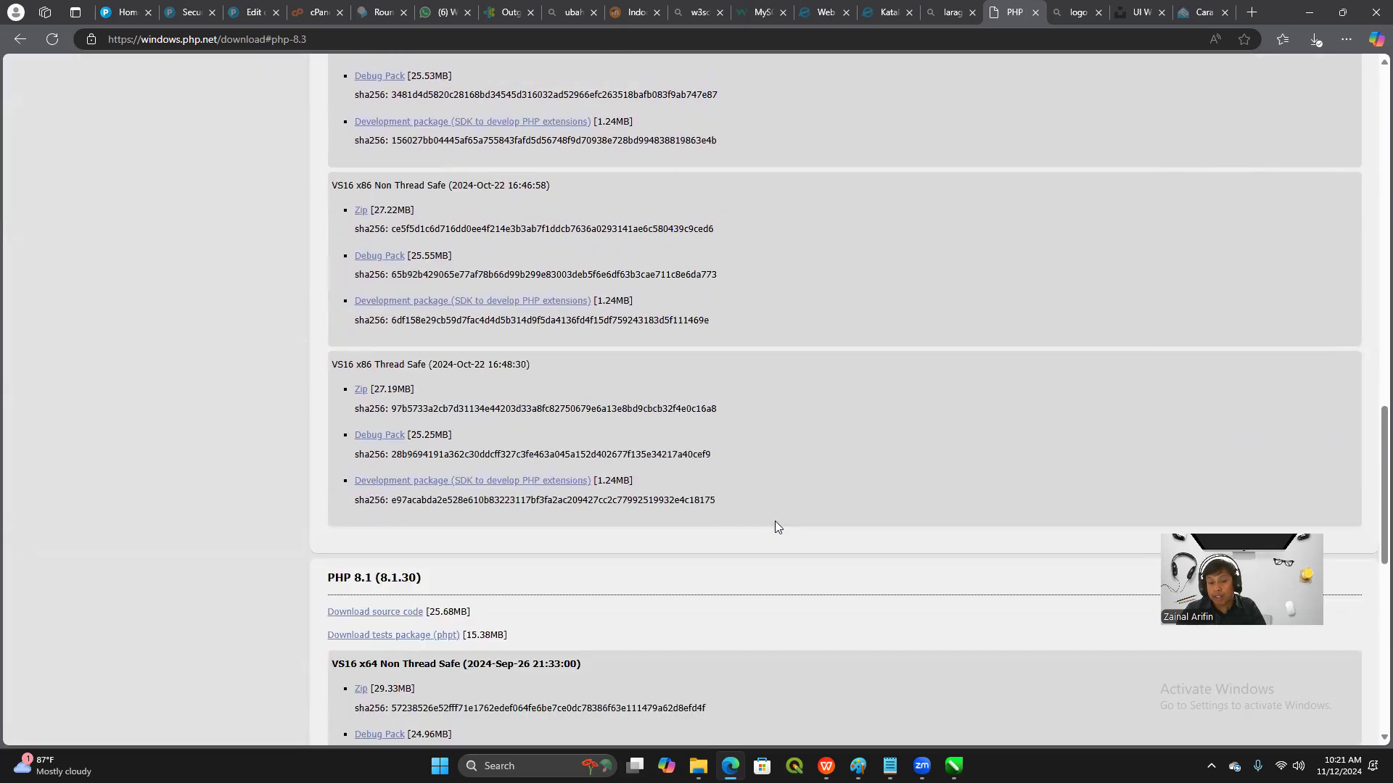
scroll(774, 520, "up", 9)
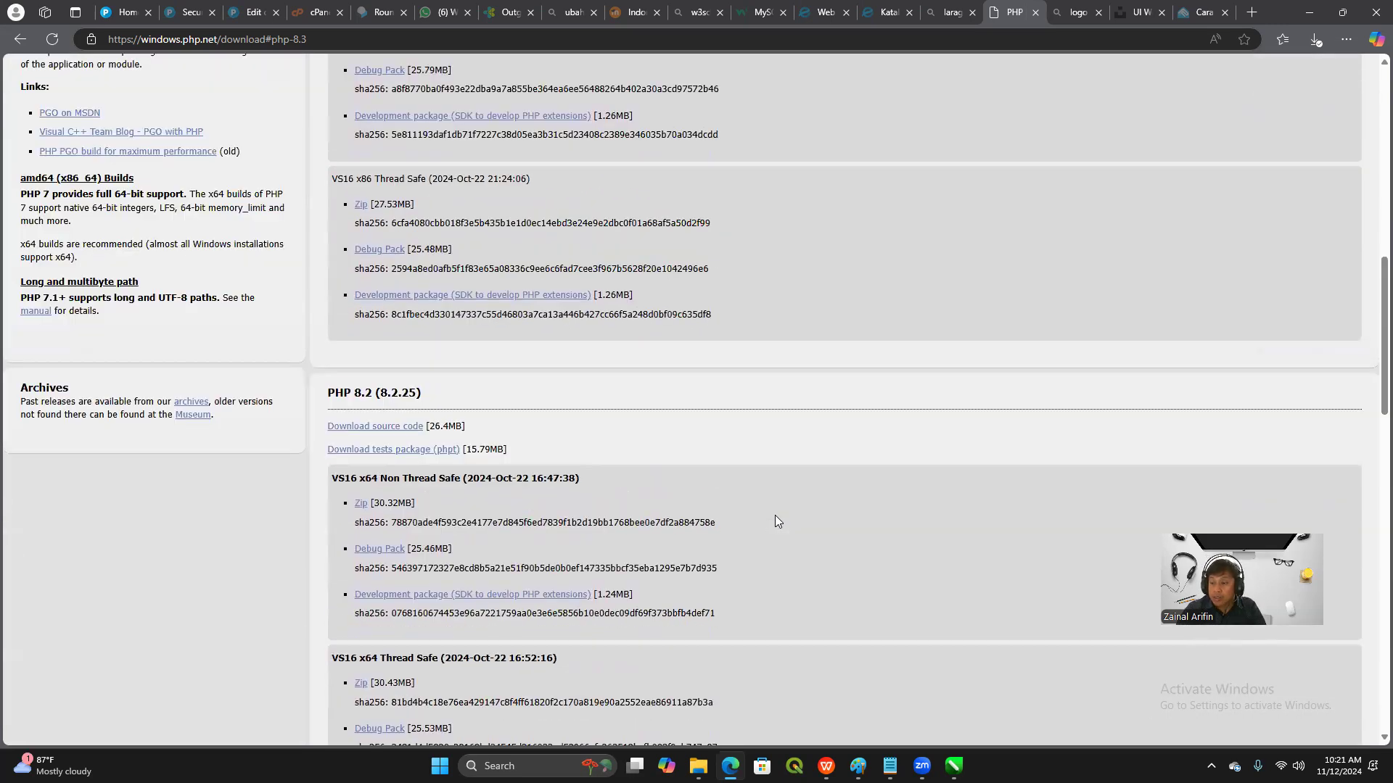
scroll(774, 515, "down", 7)
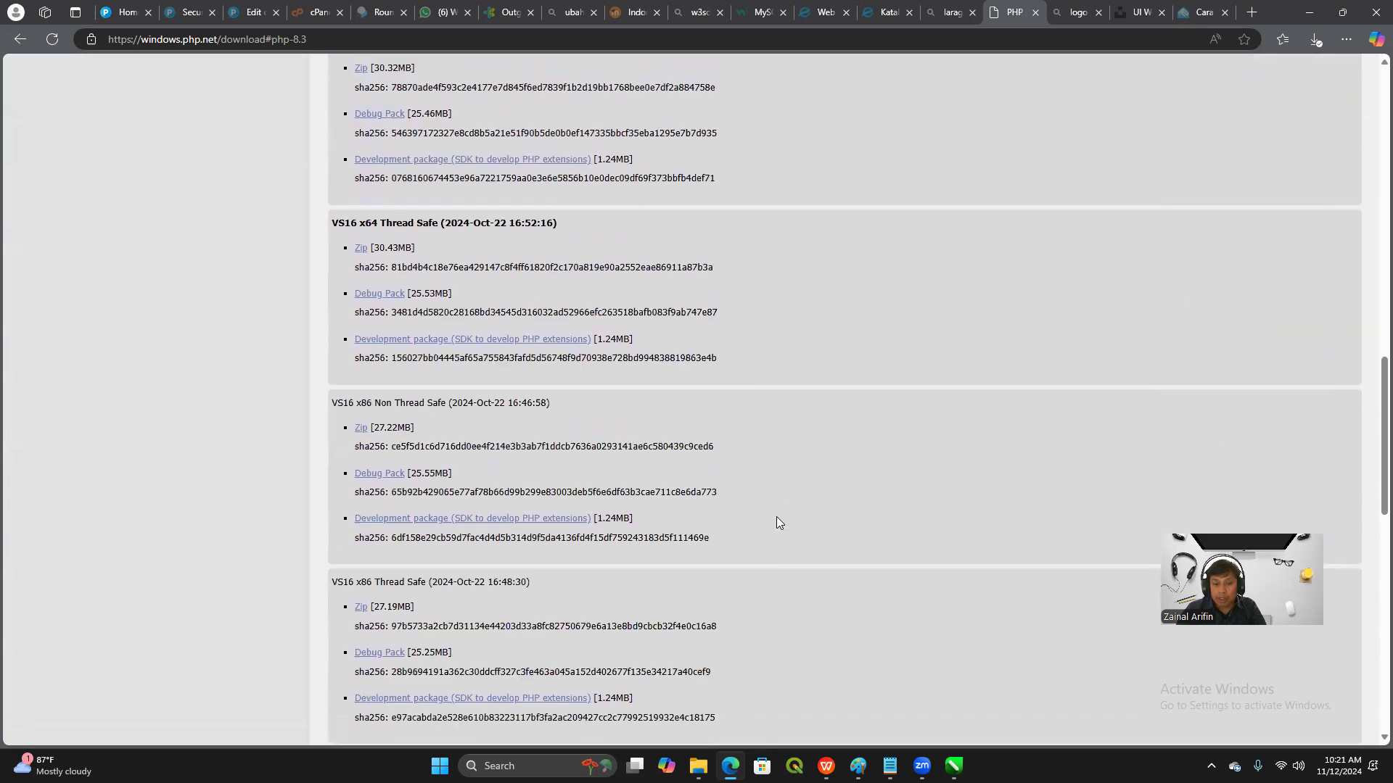
scroll(777, 518, "down", 4)
scroll(777, 518, "up", 15)
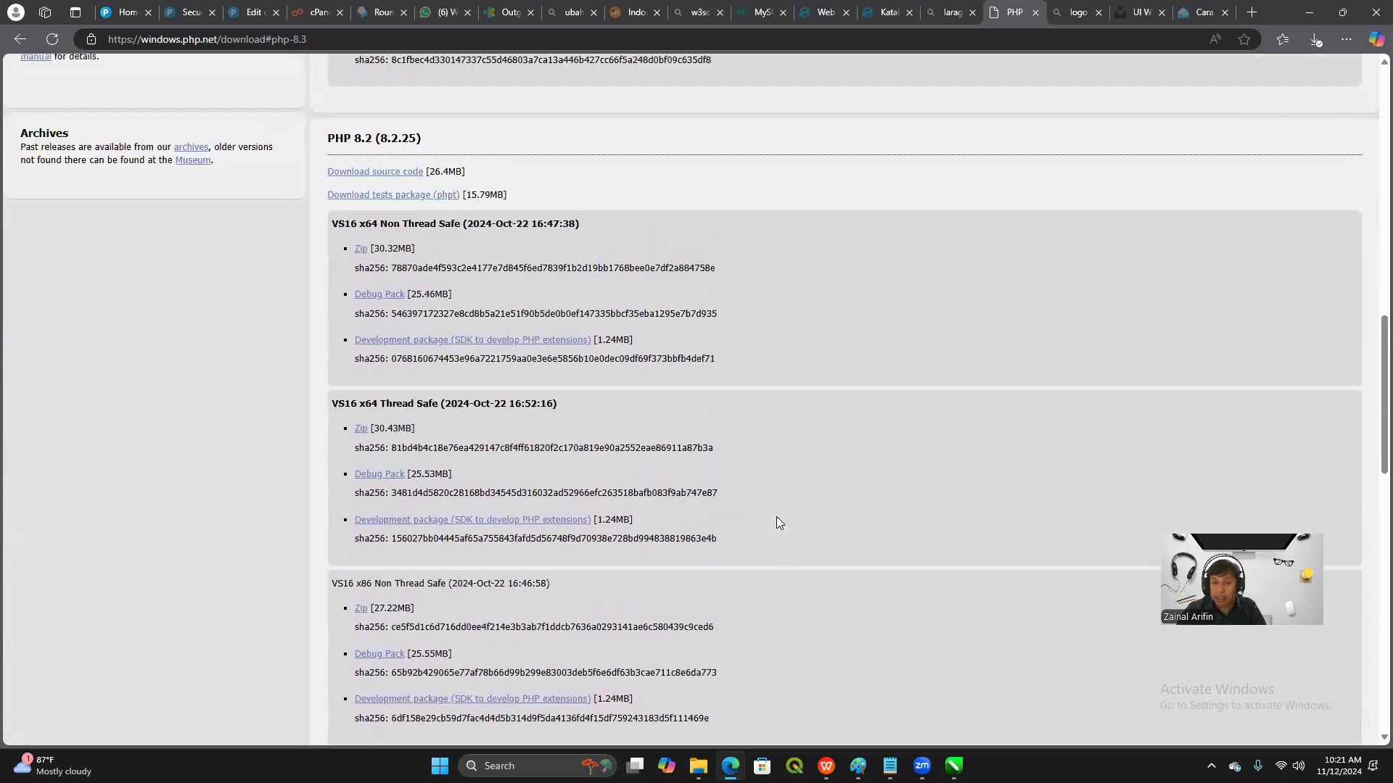
scroll(776, 518, "up", 4)
scroll(777, 518, "down", 6)
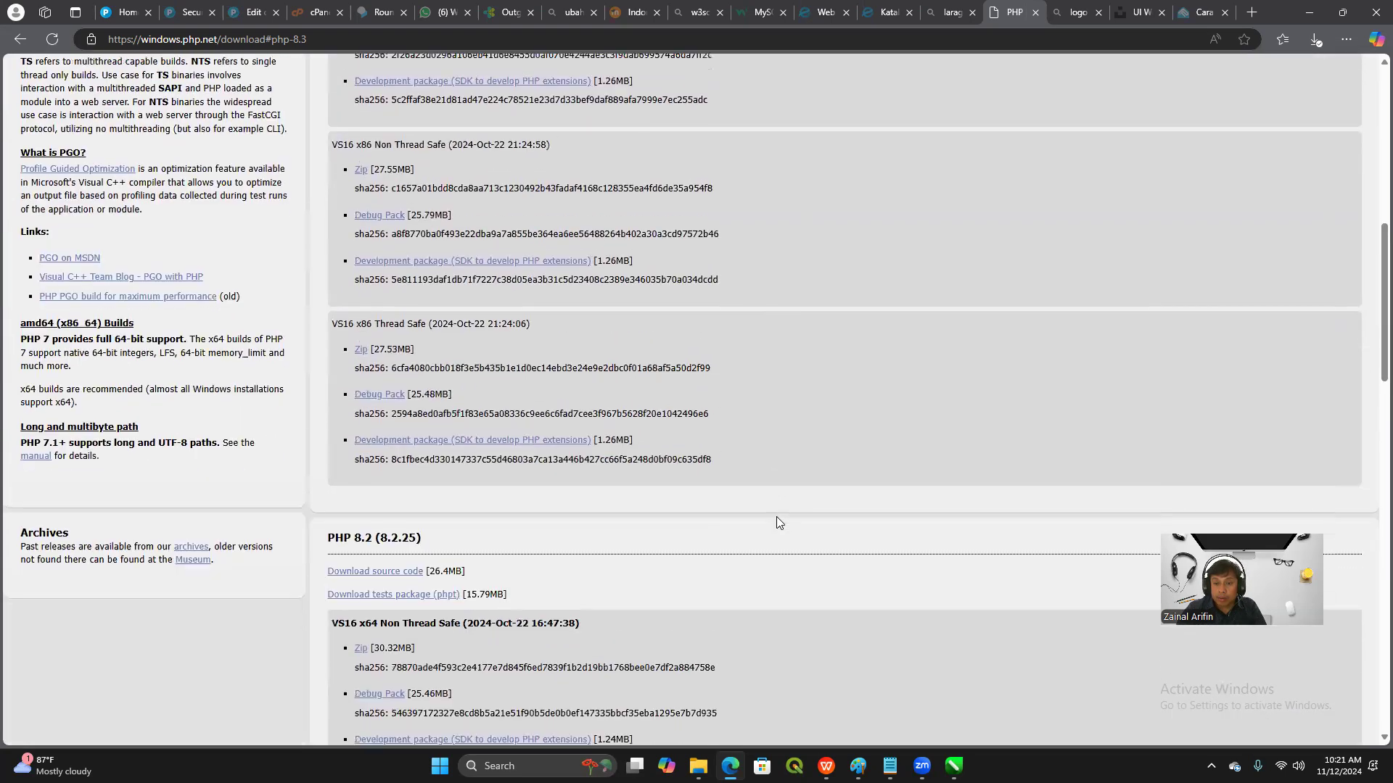
scroll(776, 517, "up", 9)
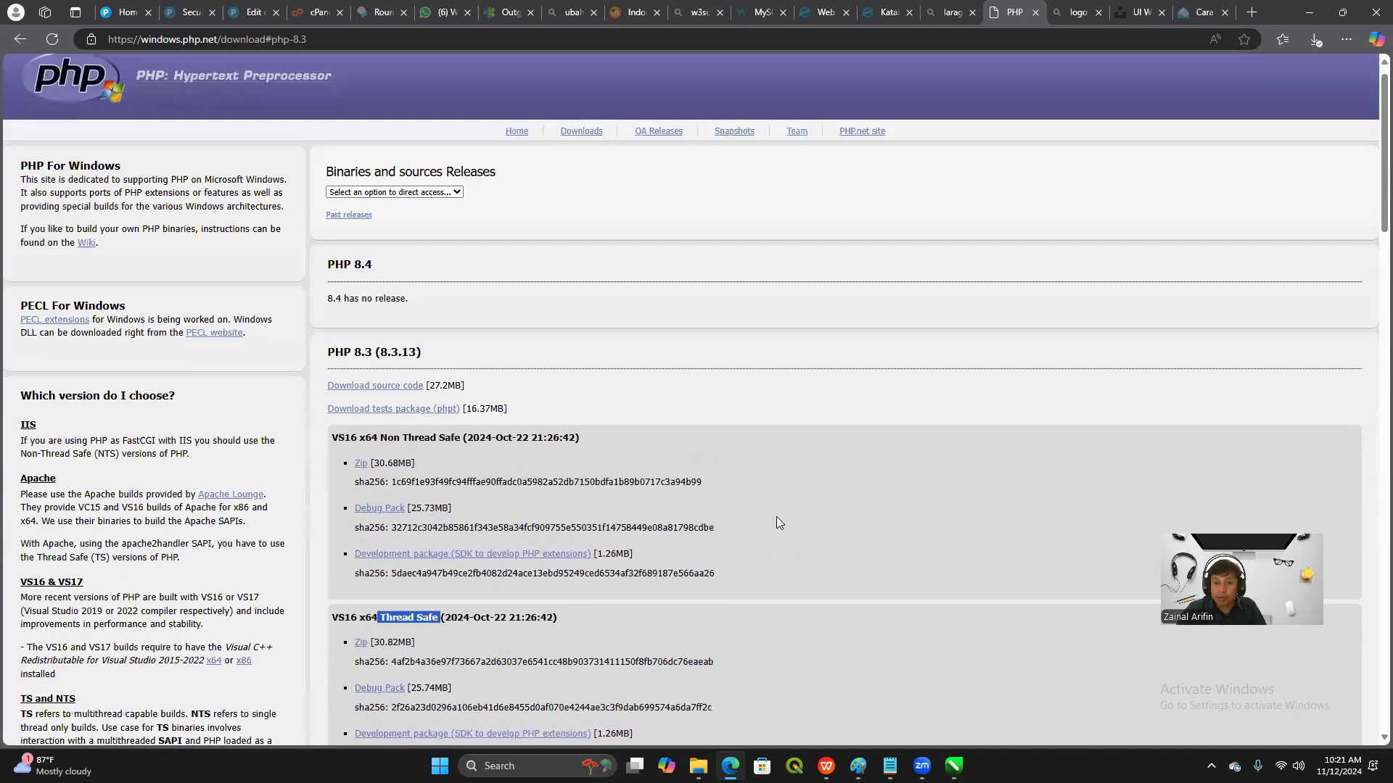
scroll(776, 518, "down", 3)
scroll(772, 522, "down", 3)
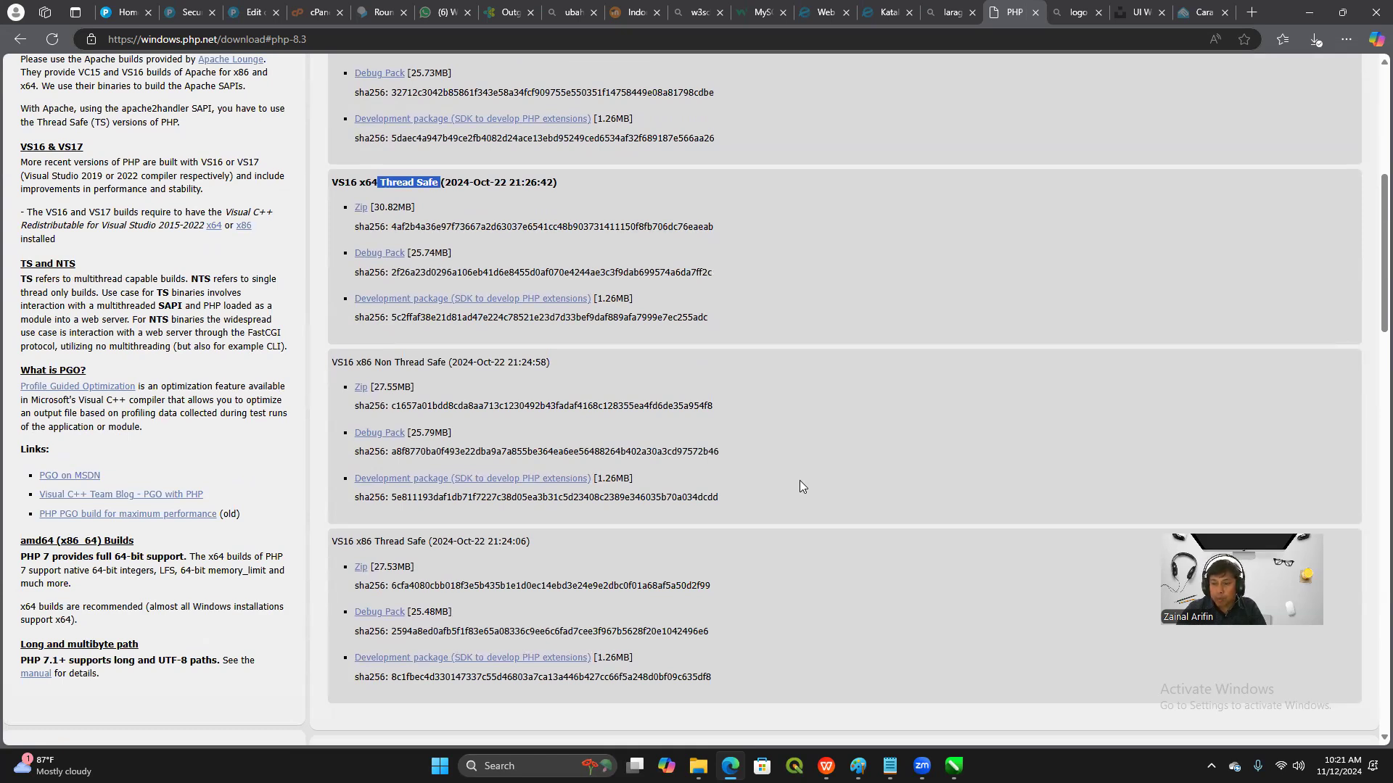
scroll(800, 486, "down", 12)
scroll(813, 504, "down", 7)
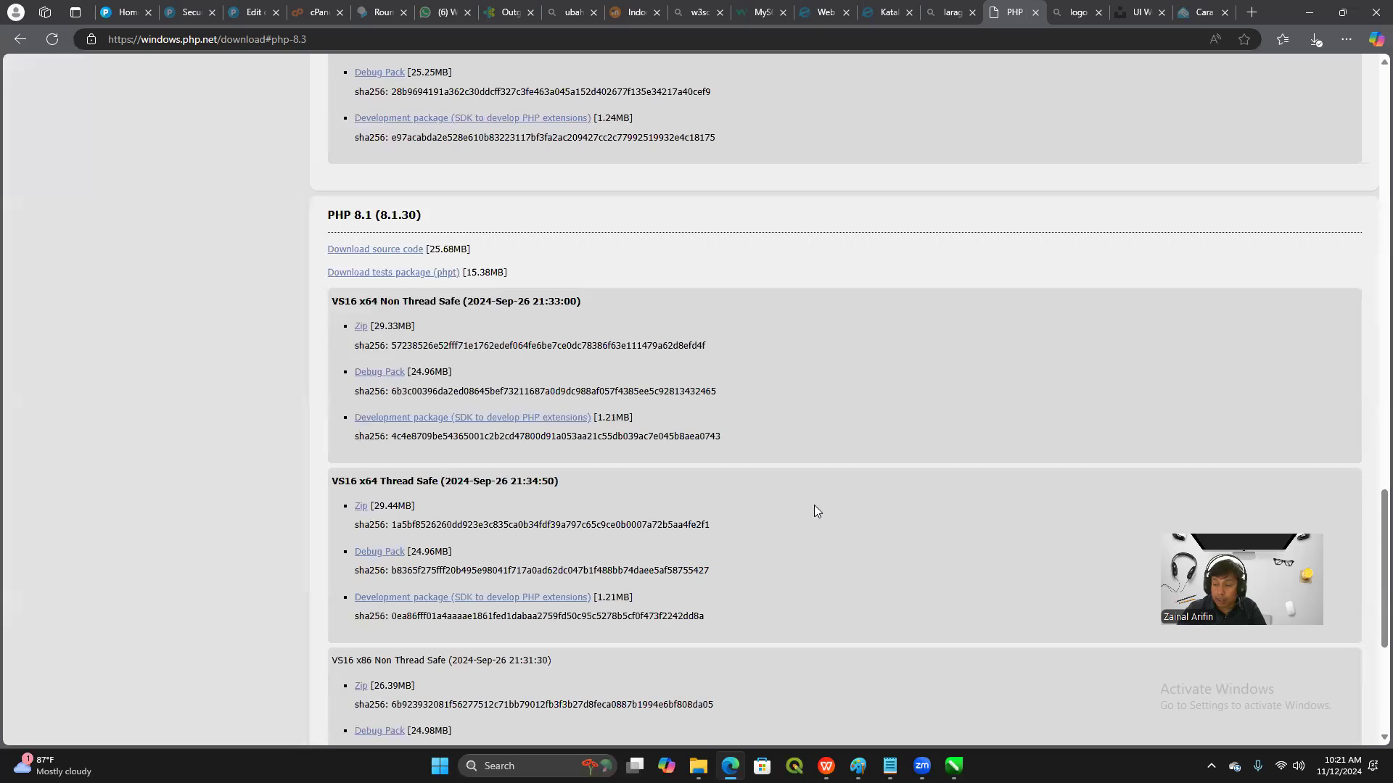
scroll(878, 453, "up", 13)
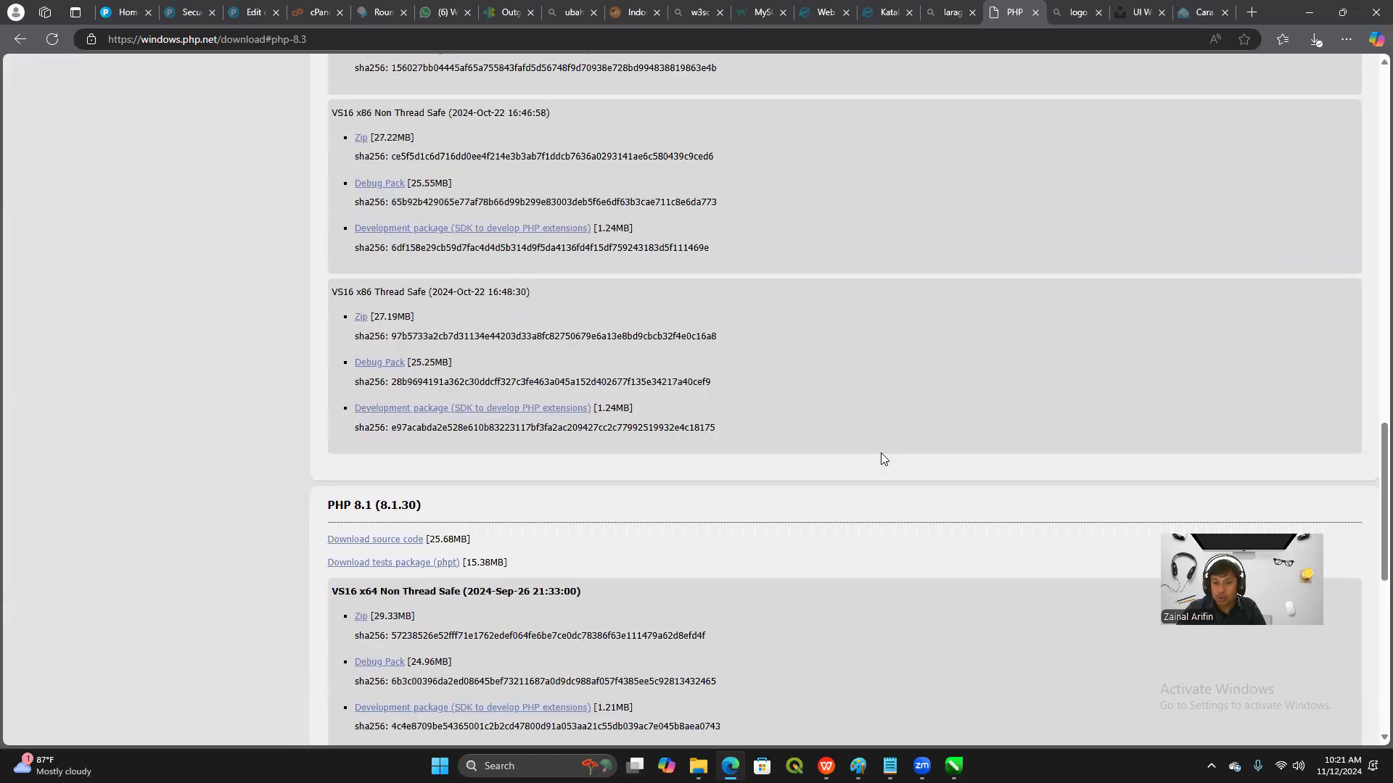
scroll(887, 451, "up", 12)
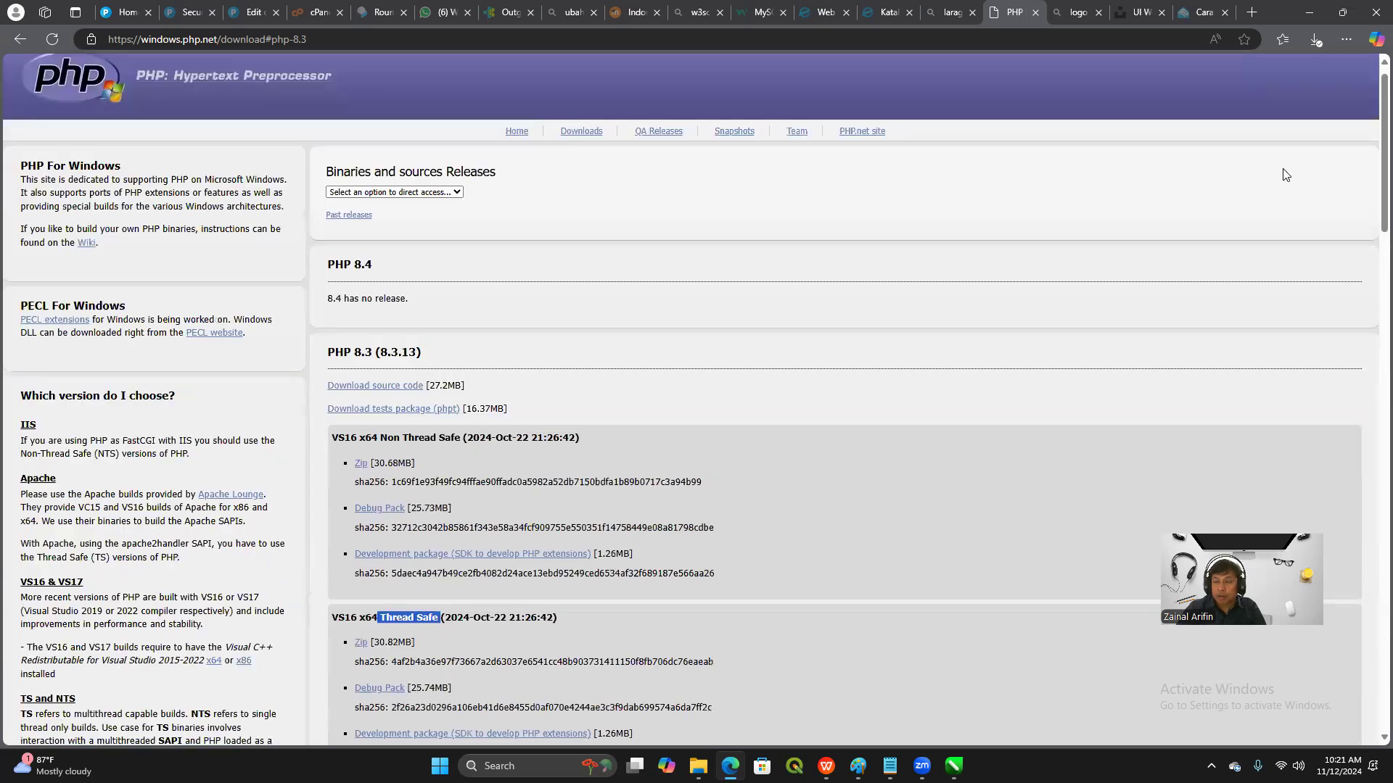
Switch to the Downloads folder in File Explorer, launch the laragon-wamp installer and minimize the folder window
left_click(1309, 12)
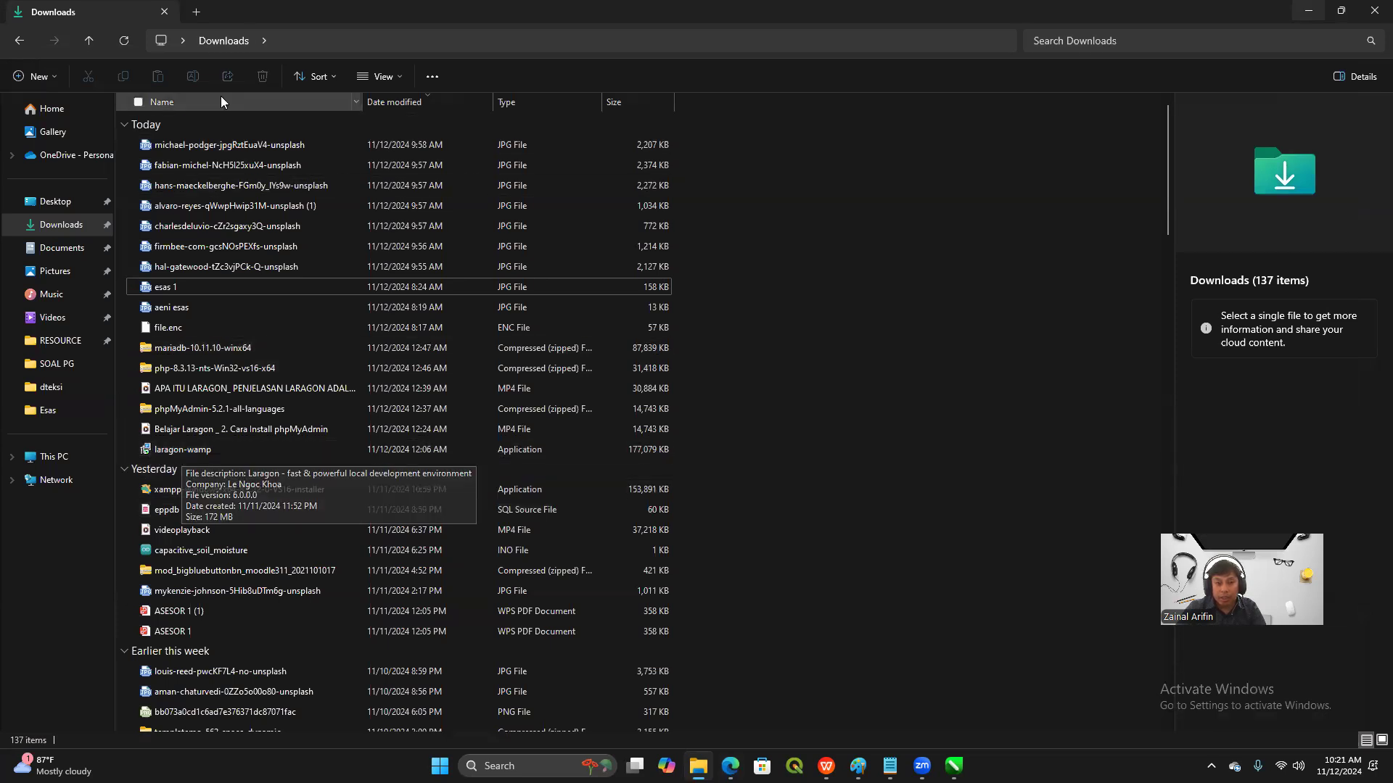
double_click(163, 454)
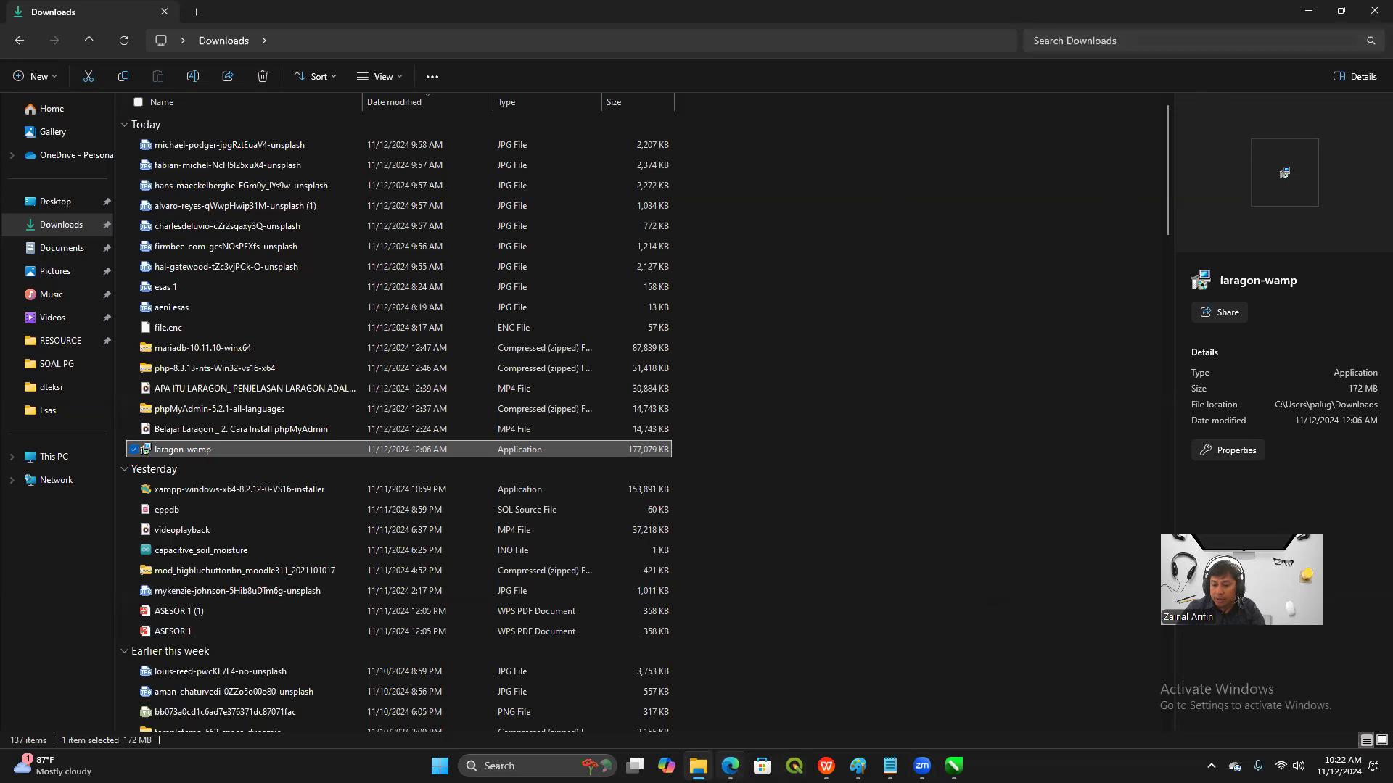
mouse_move(729, 765)
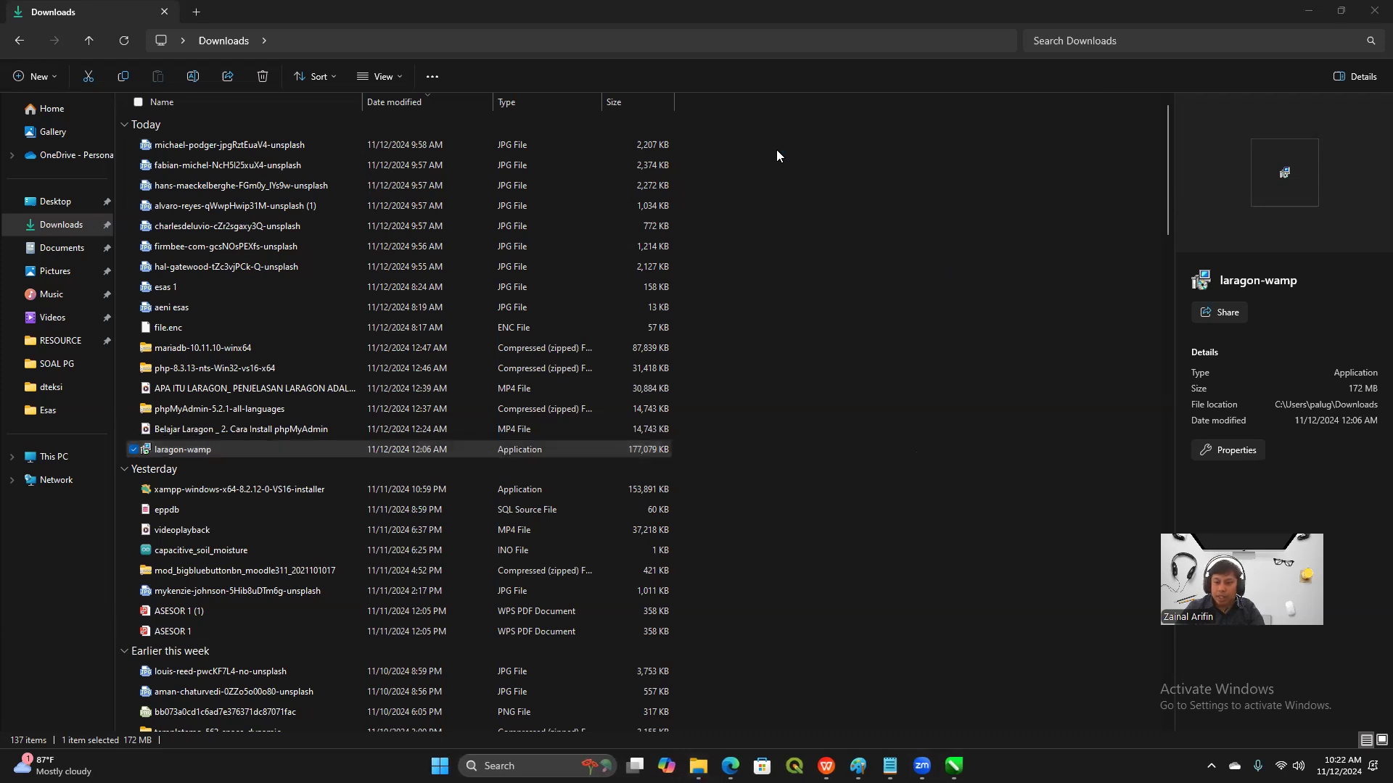
left_click(1310, 12)
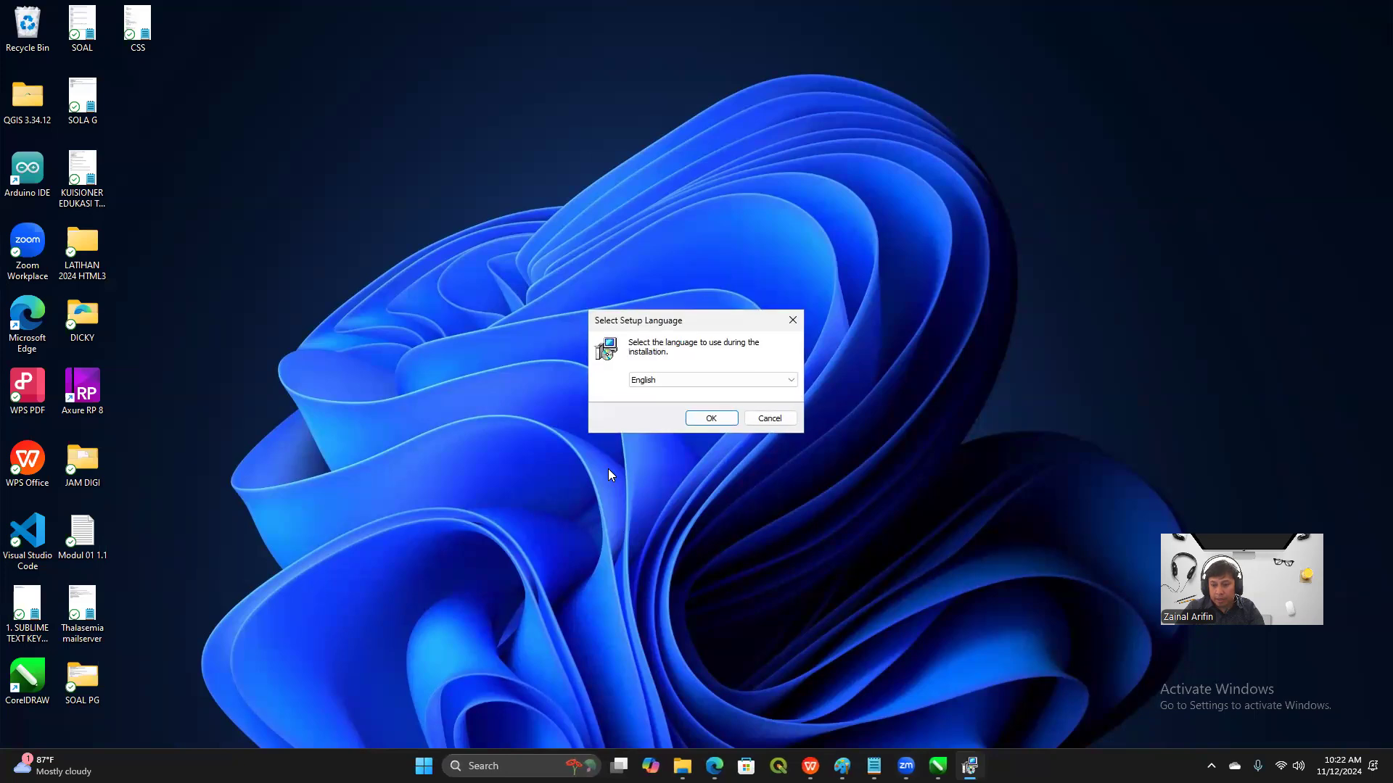
Keep English as the setup language and accept C:\laragon as the installation folder
left_click(684, 381)
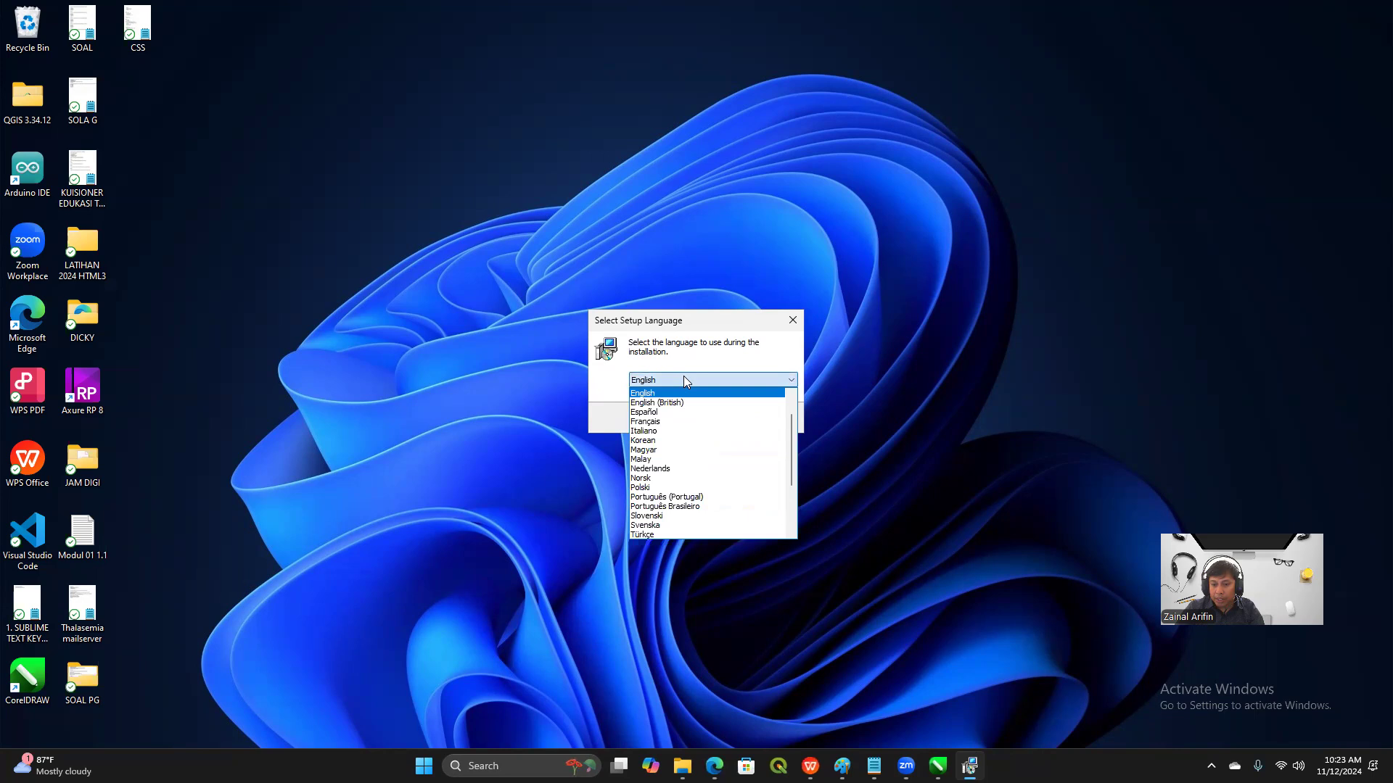
left_click(684, 378)
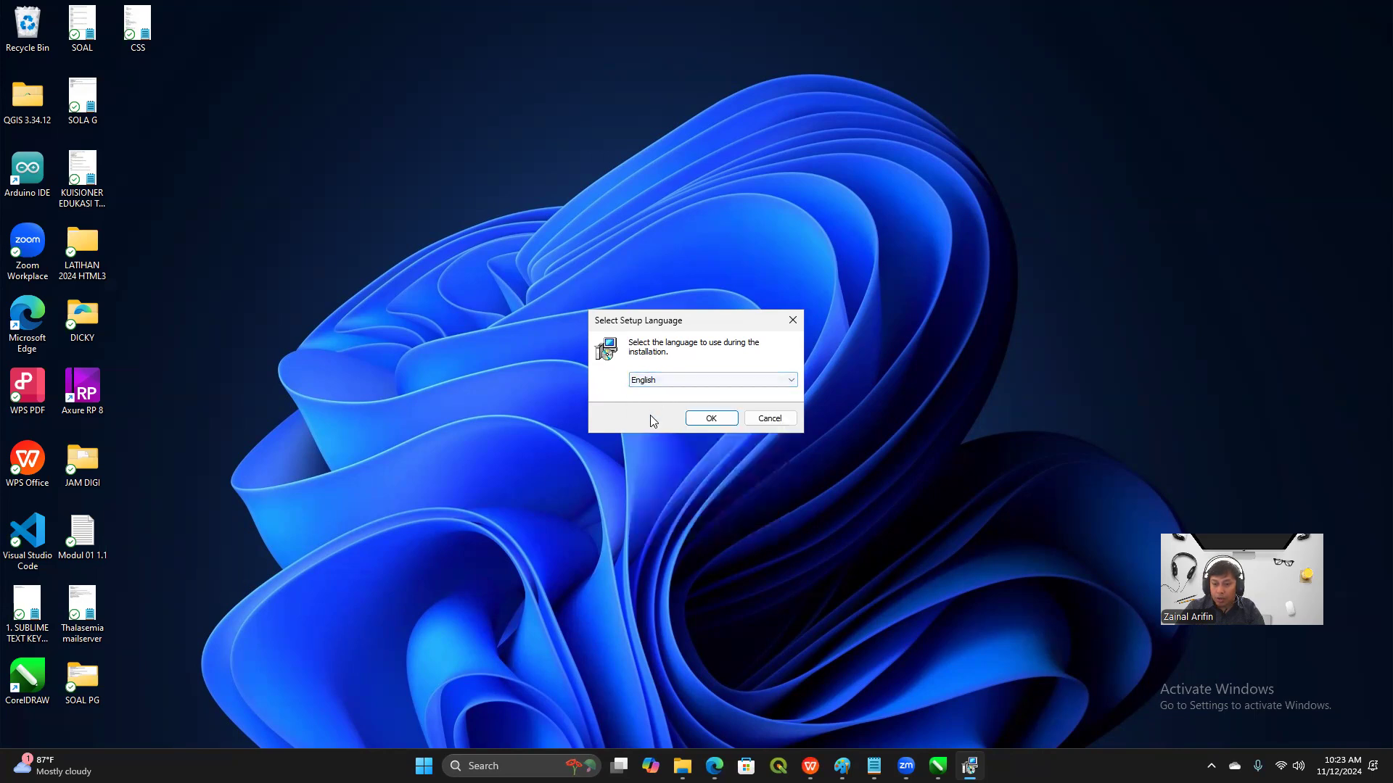
left_click(700, 423)
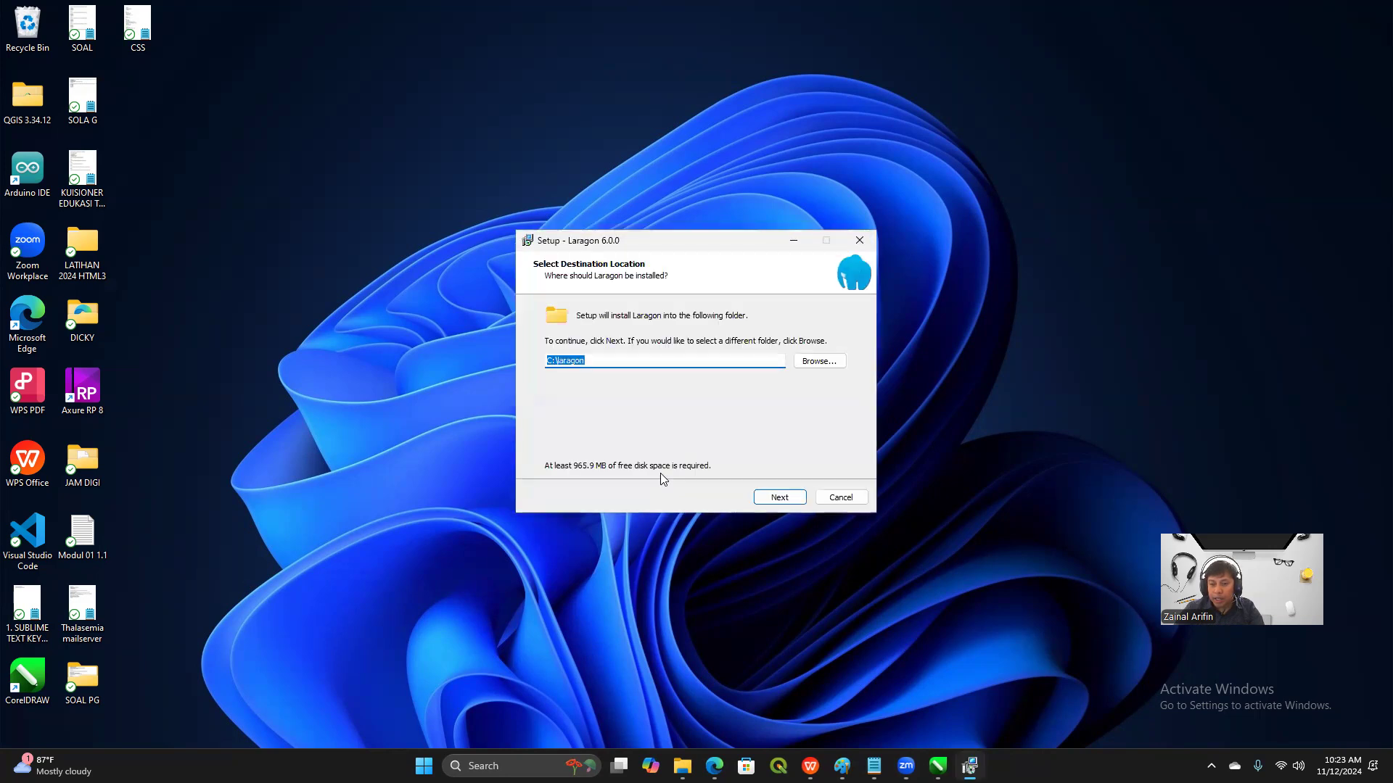
left_click(645, 360)
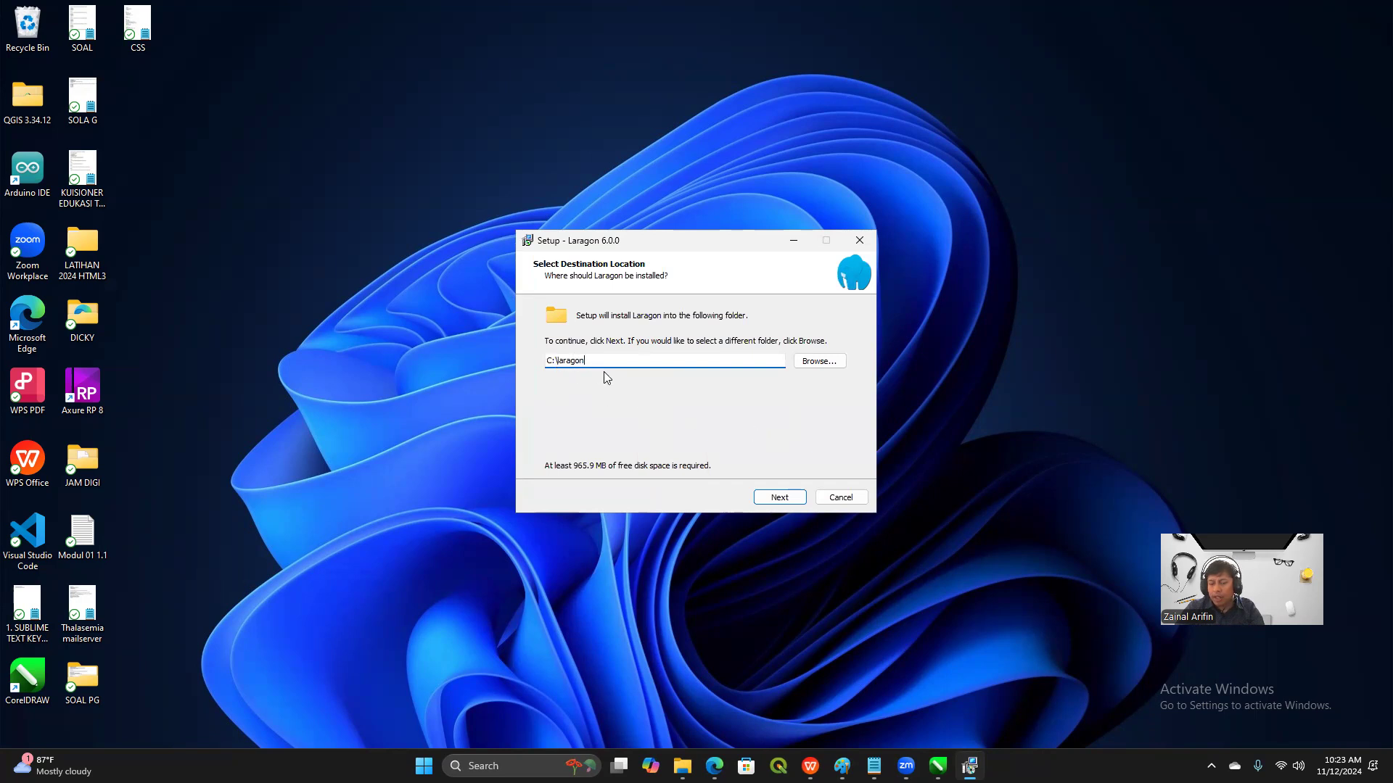
left_click(793, 503)
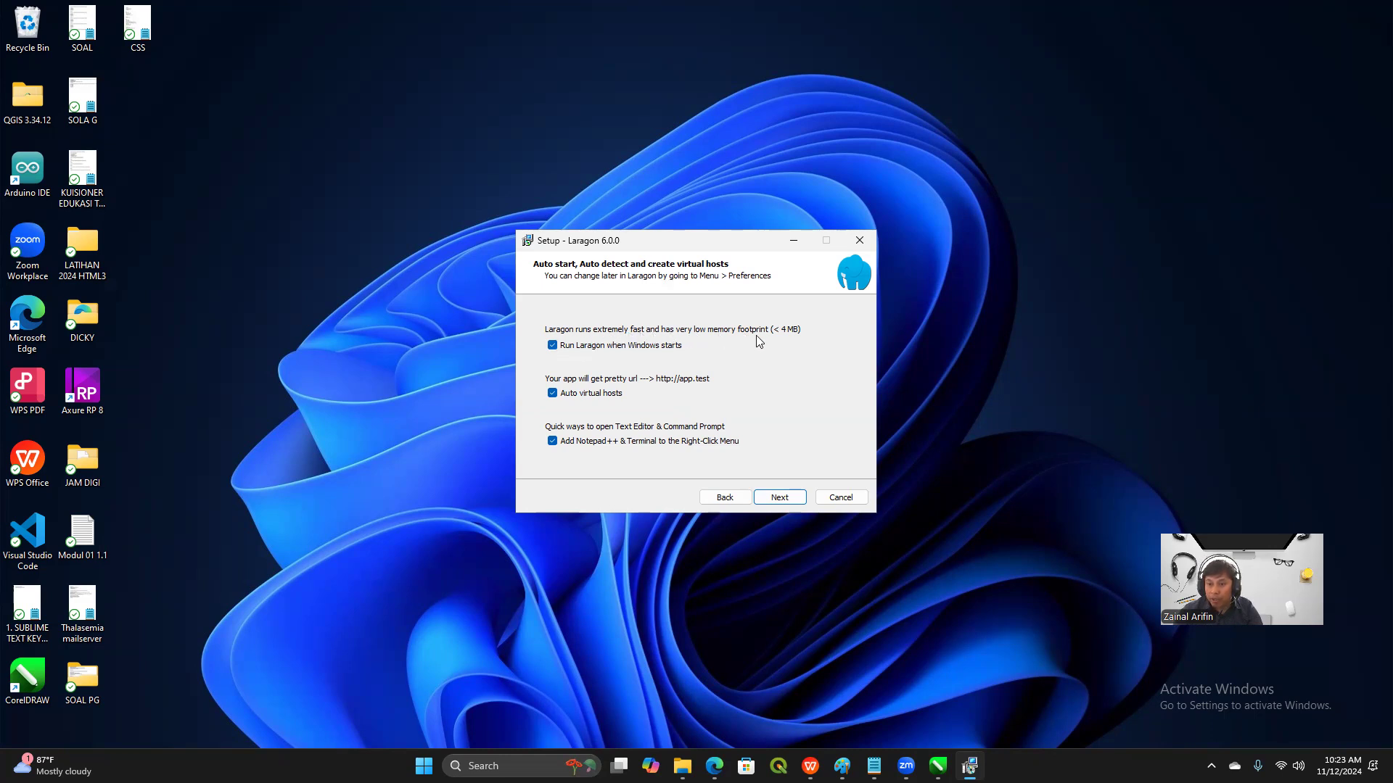
Disable running Laragon when Windows starts, keep the auto virtual hosts and Notepad++ & Terminal options, and start the installation
left_click(553, 348)
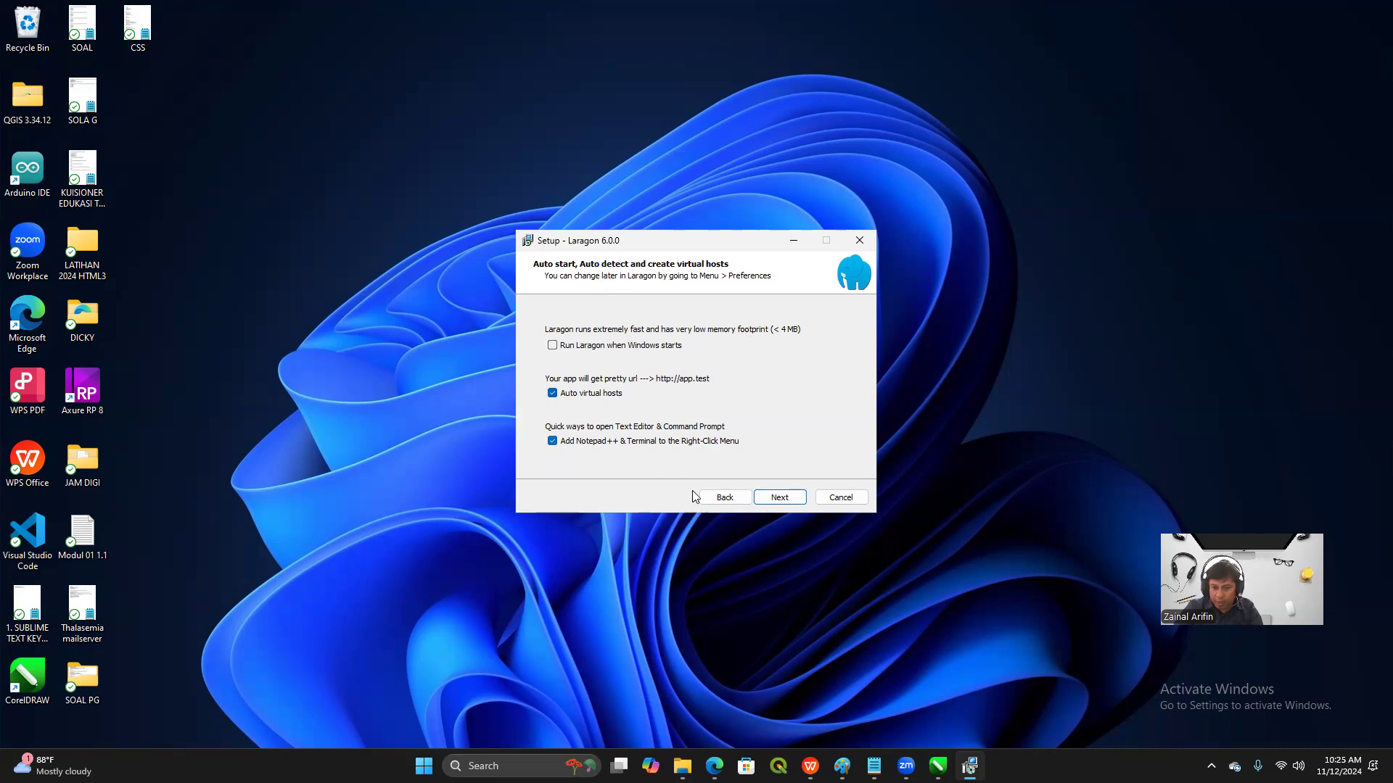
left_click(789, 499)
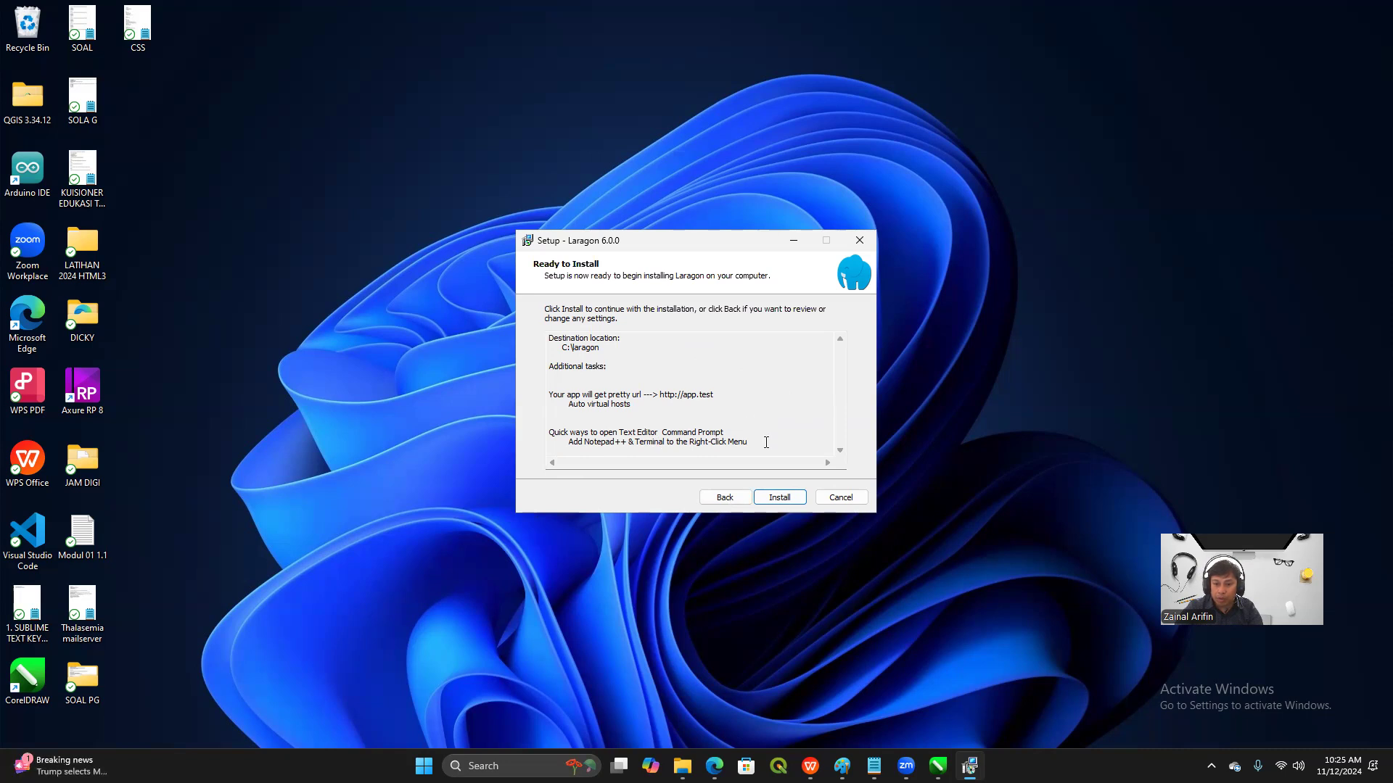
left_click(787, 501)
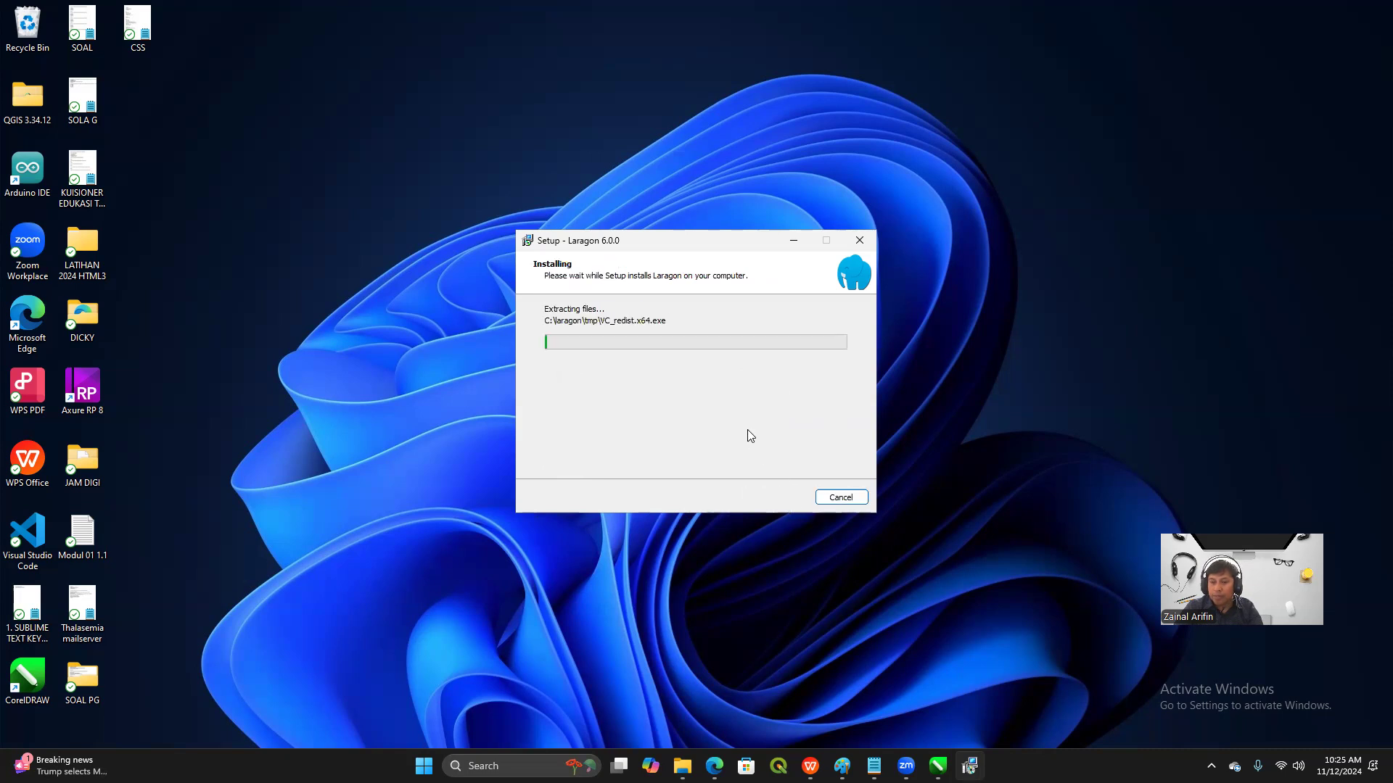